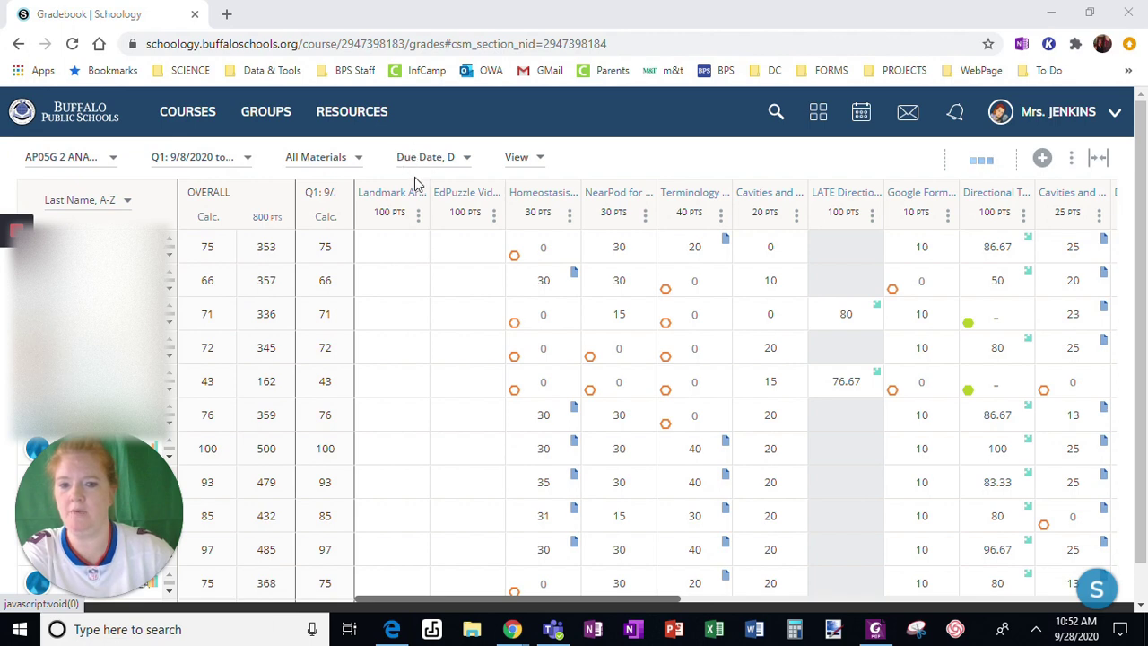
Toggle Show Full Titles off and back on, leaving full assignment titles in the column headers.
{"action": "left_click", "coordinate": [529, 162]}
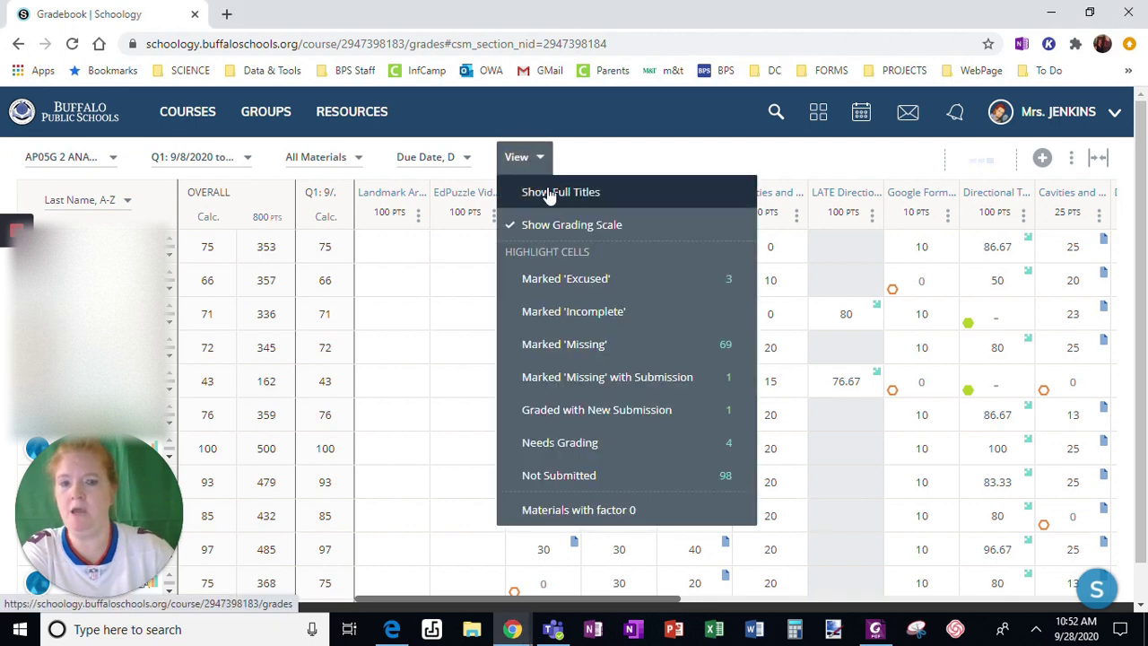
{"action": "left_click", "coordinate": [543, 194]}
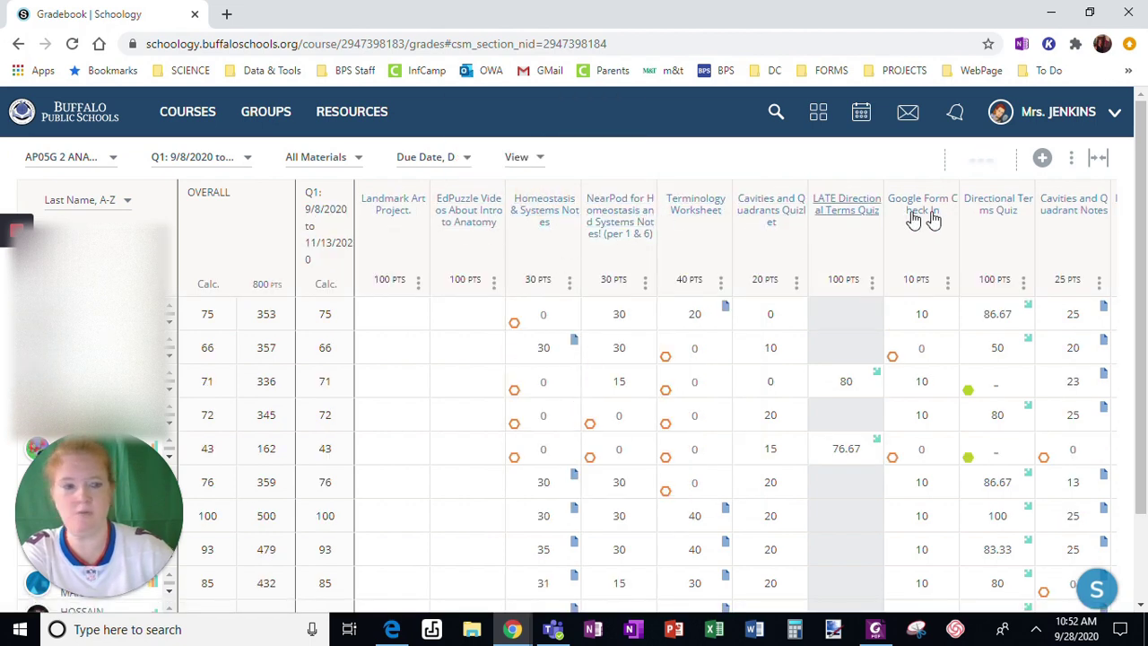
{"action": "left_click", "coordinate": [523, 159]}
{"action": "left_click", "coordinate": [529, 191]}
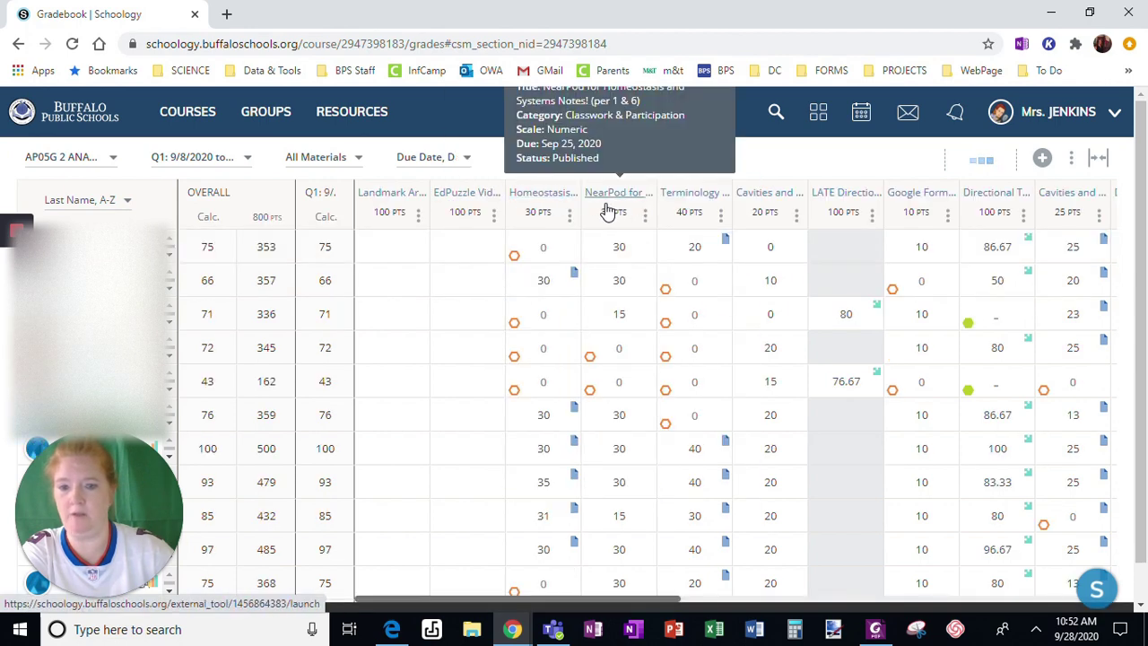
{"action": "left_click", "coordinate": [517, 161]}
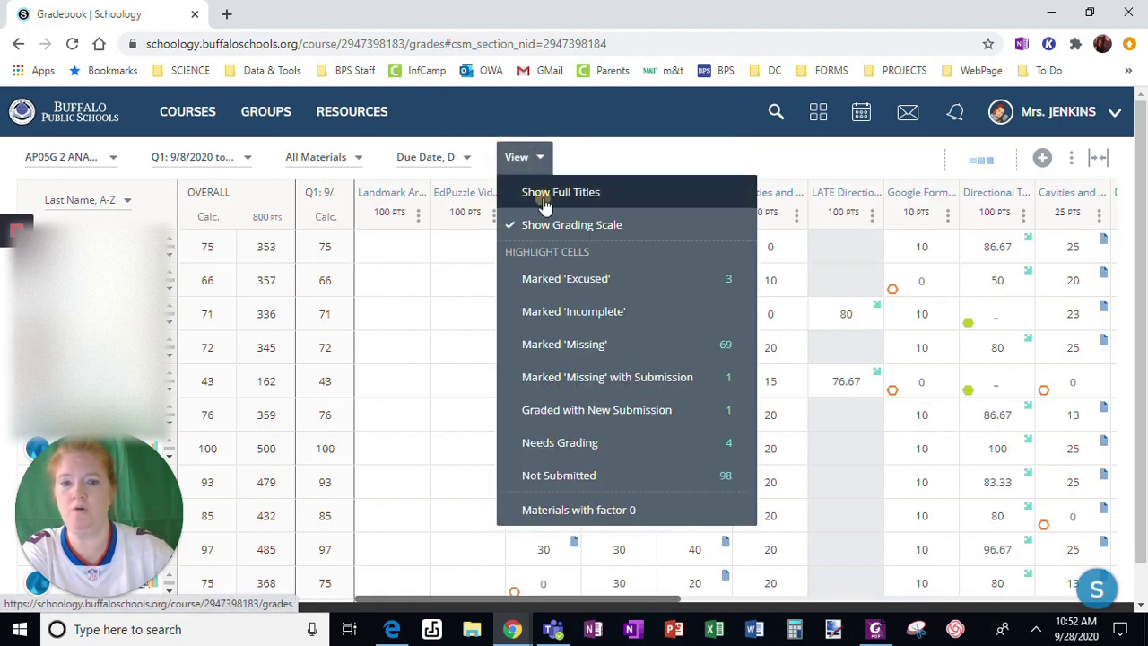
{"action": "left_click", "coordinate": [538, 190]}
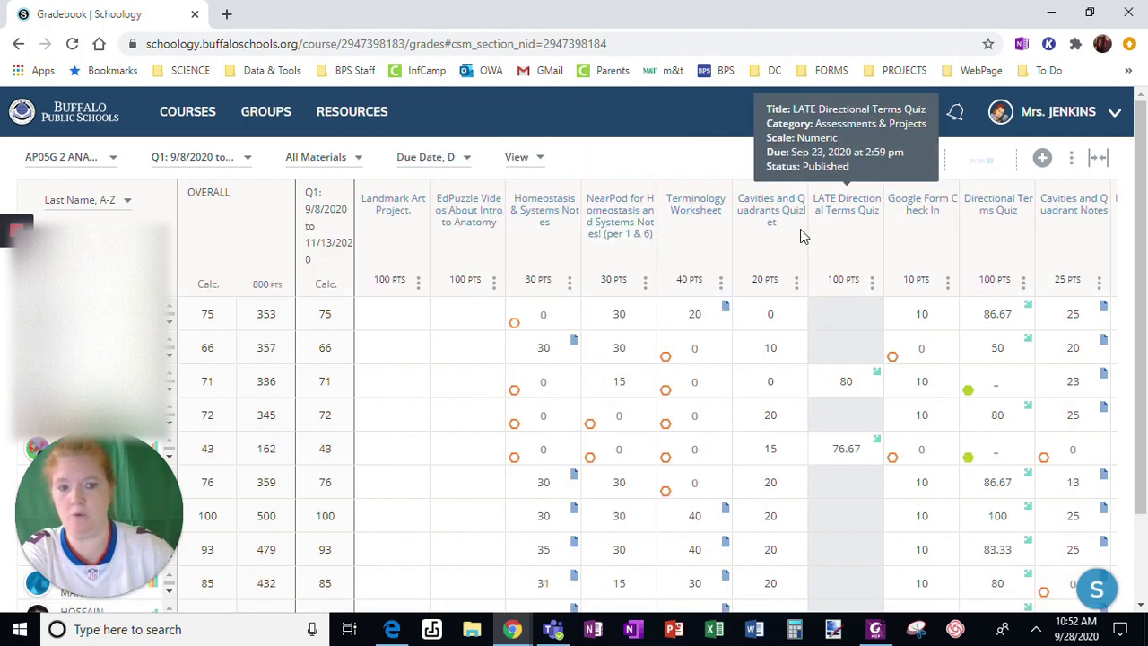
{"action": "mouse_move", "coordinate": [658, 240]}
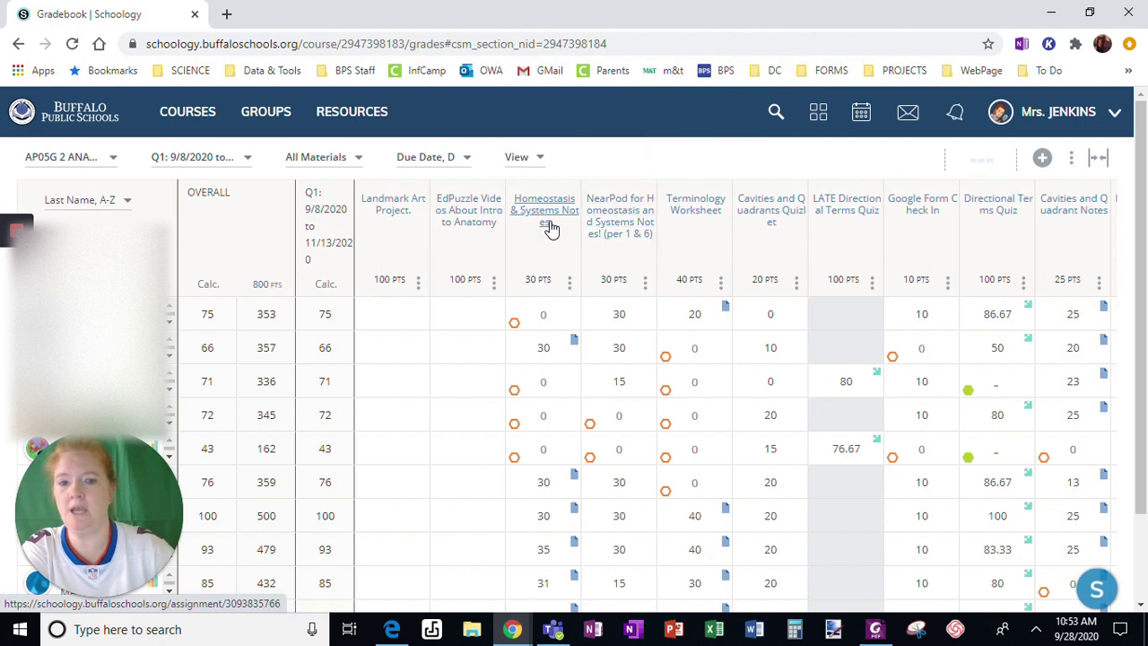
{"action": "mouse_move", "coordinate": [549, 230]}
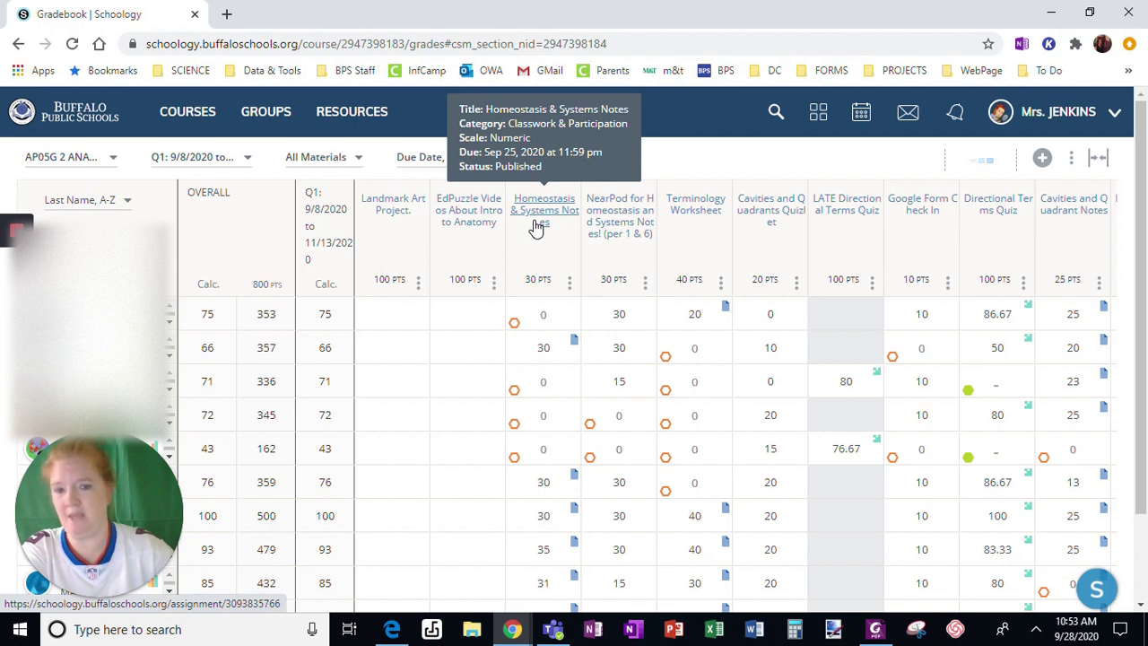
{"action": "left_click", "coordinate": [520, 160]}
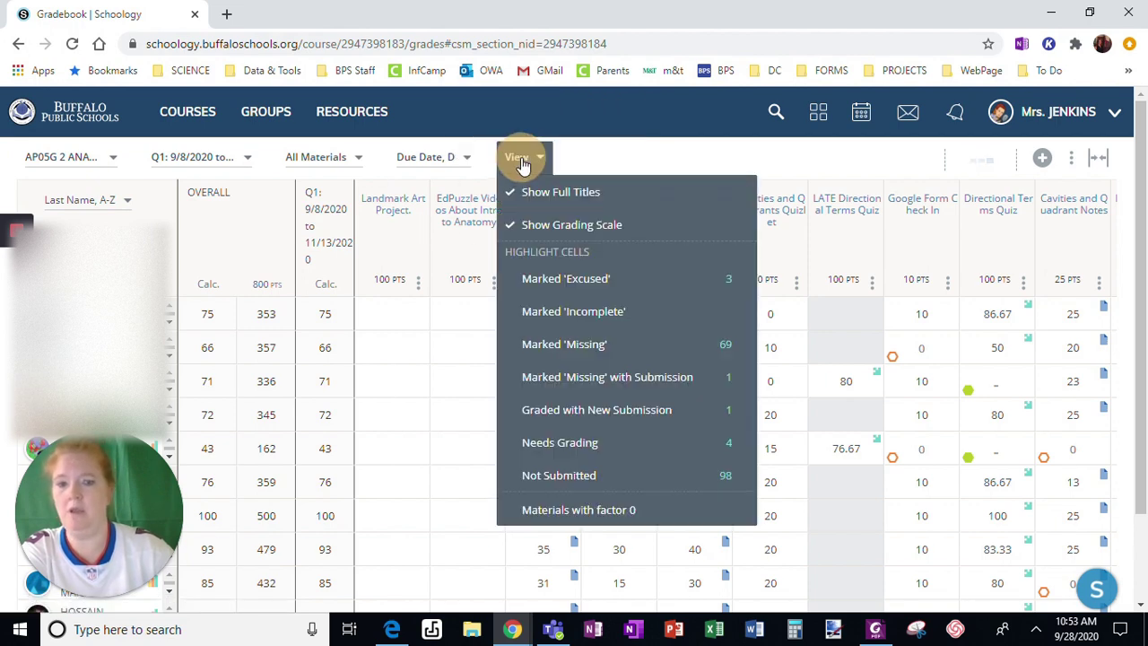
{"action": "left_click", "coordinate": [549, 224]}
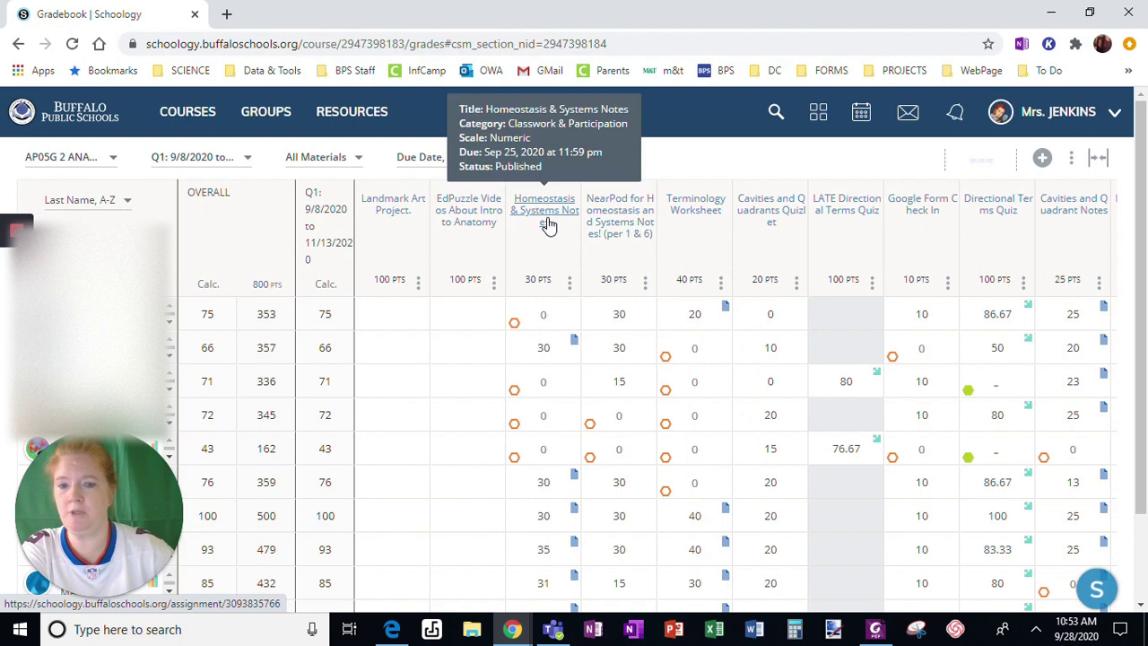
{"action": "left_click", "coordinate": [526, 159]}
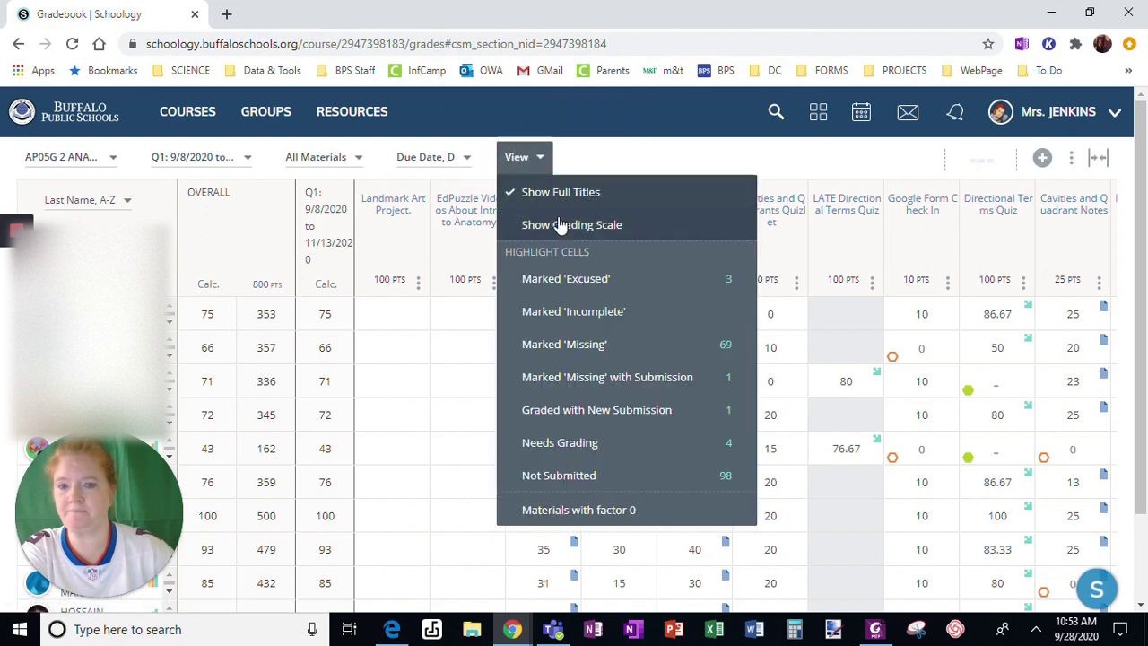
{"action": "left_click", "coordinate": [558, 224]}
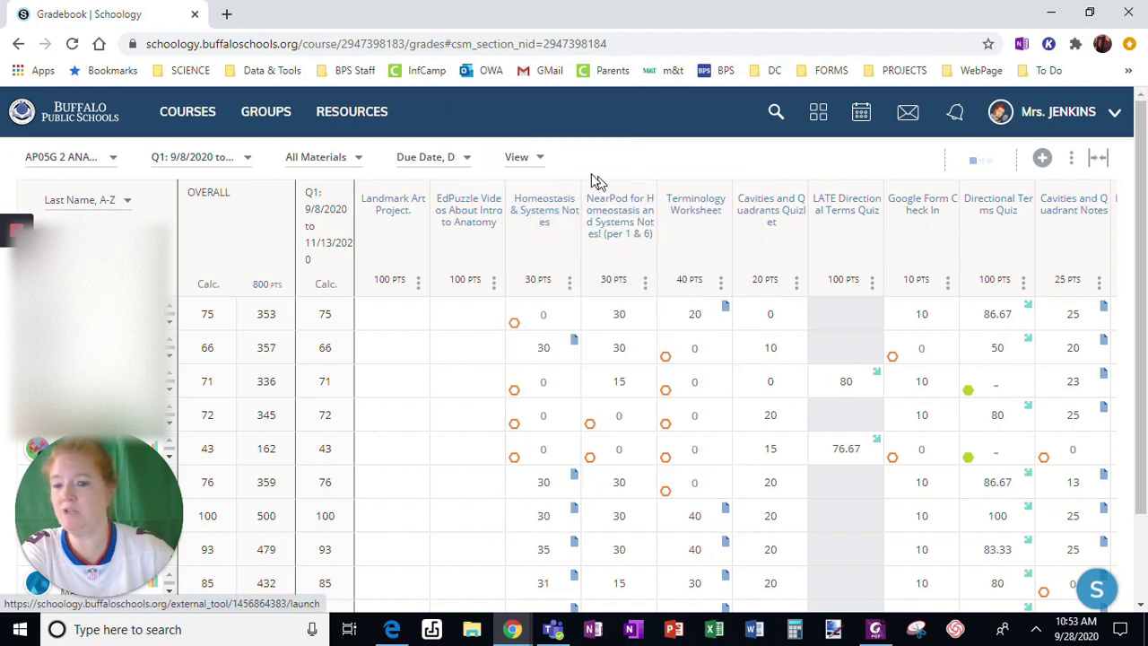
{"action": "left_click", "coordinate": [525, 169]}
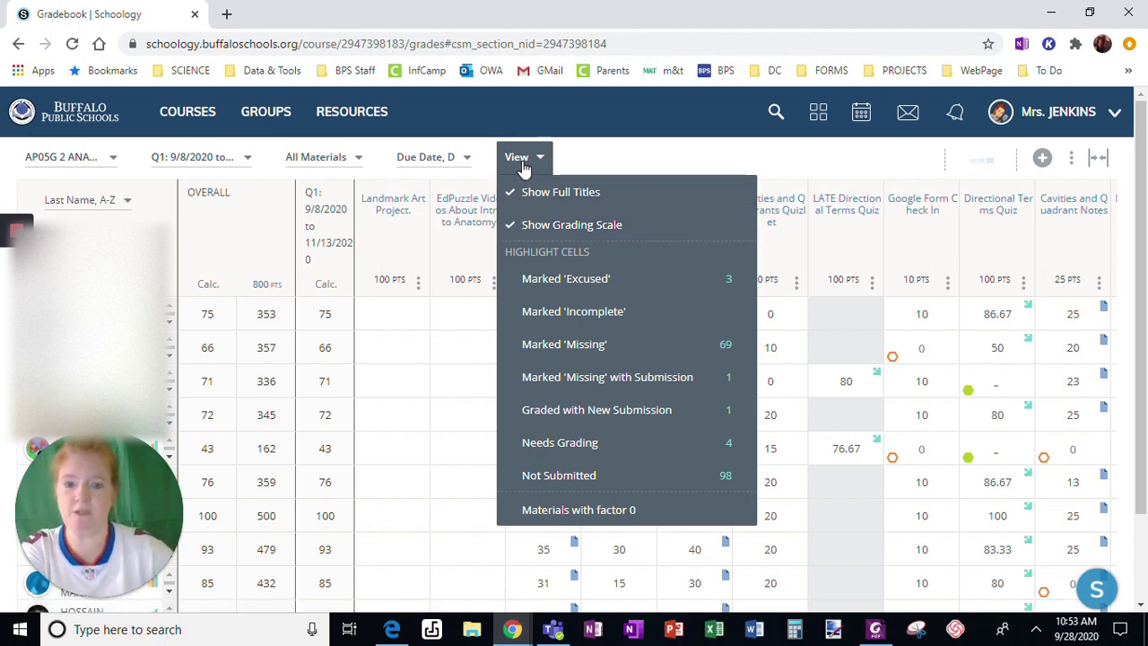
{"action": "left_click", "coordinate": [553, 280]}
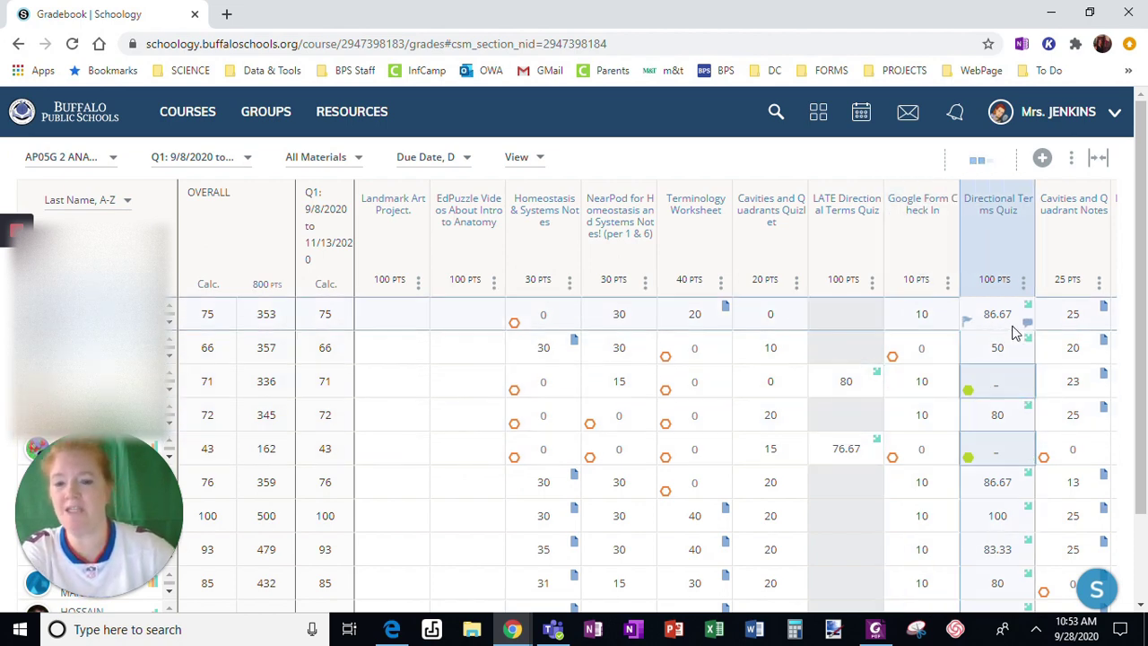
{"action": "left_click", "coordinate": [535, 158]}
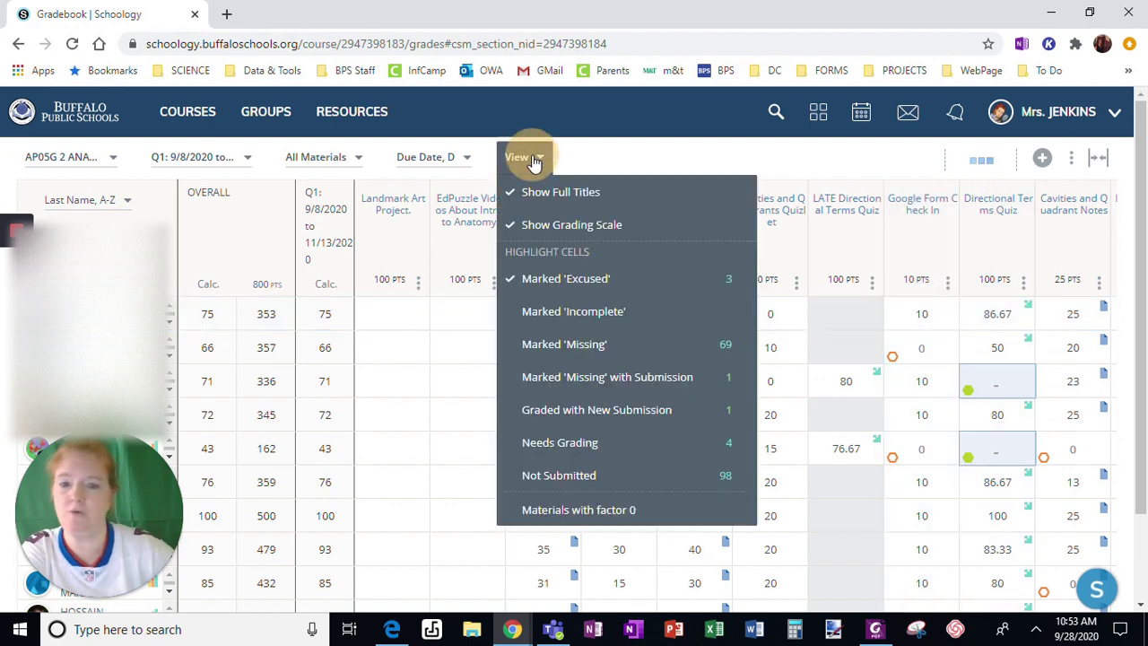
{"action": "left_click", "coordinate": [547, 281]}
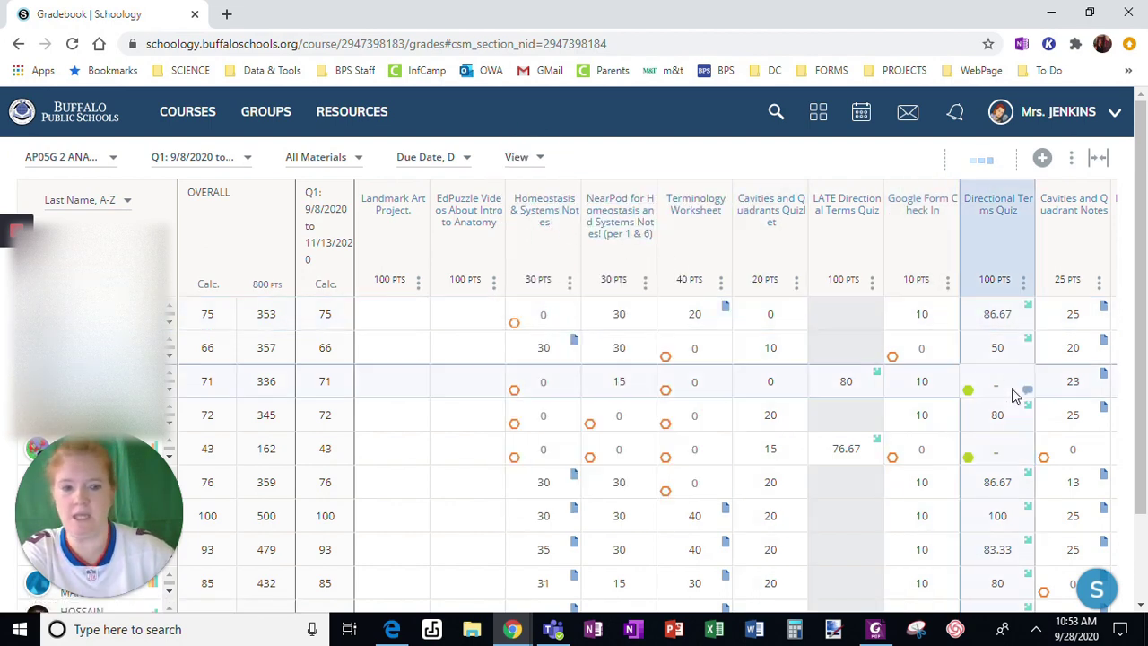
{"action": "left_click", "coordinate": [531, 162]}
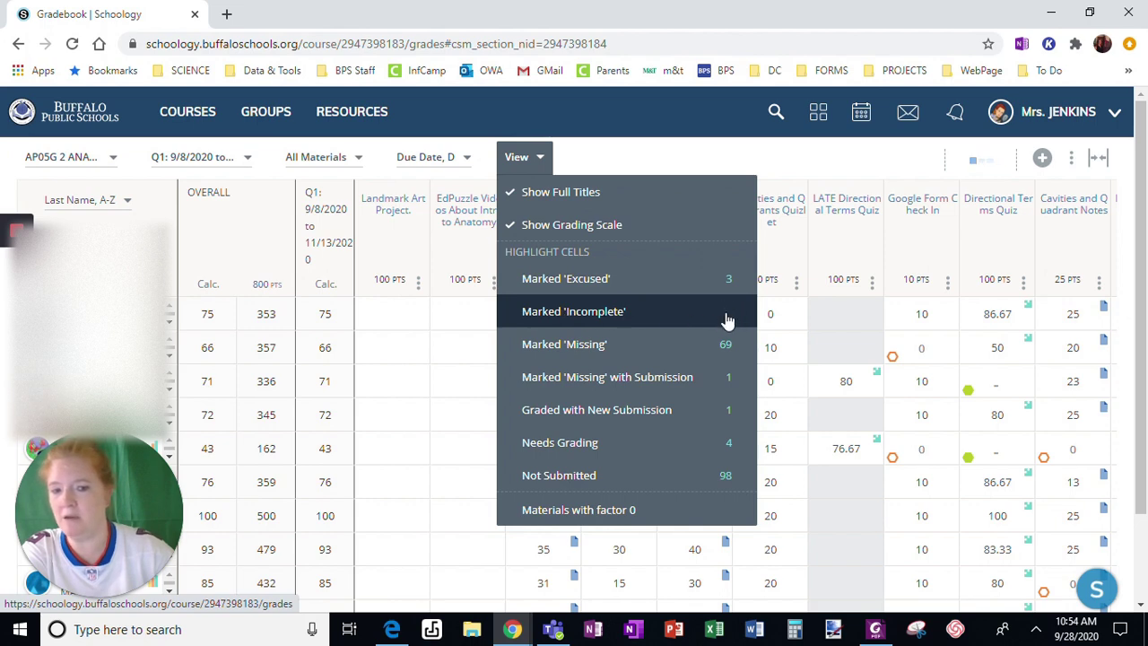
Turn the Marked 'Incomplete' highlight on, then switch it off again.
{"action": "left_click", "coordinate": [591, 320]}
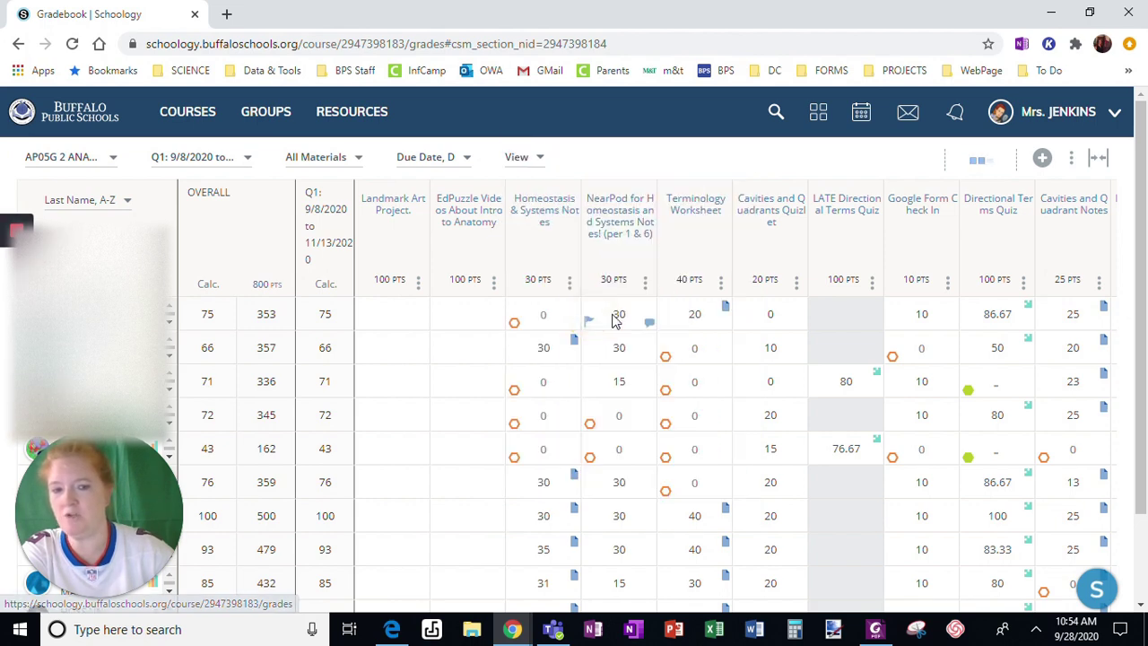
{"action": "left_click", "coordinate": [539, 166]}
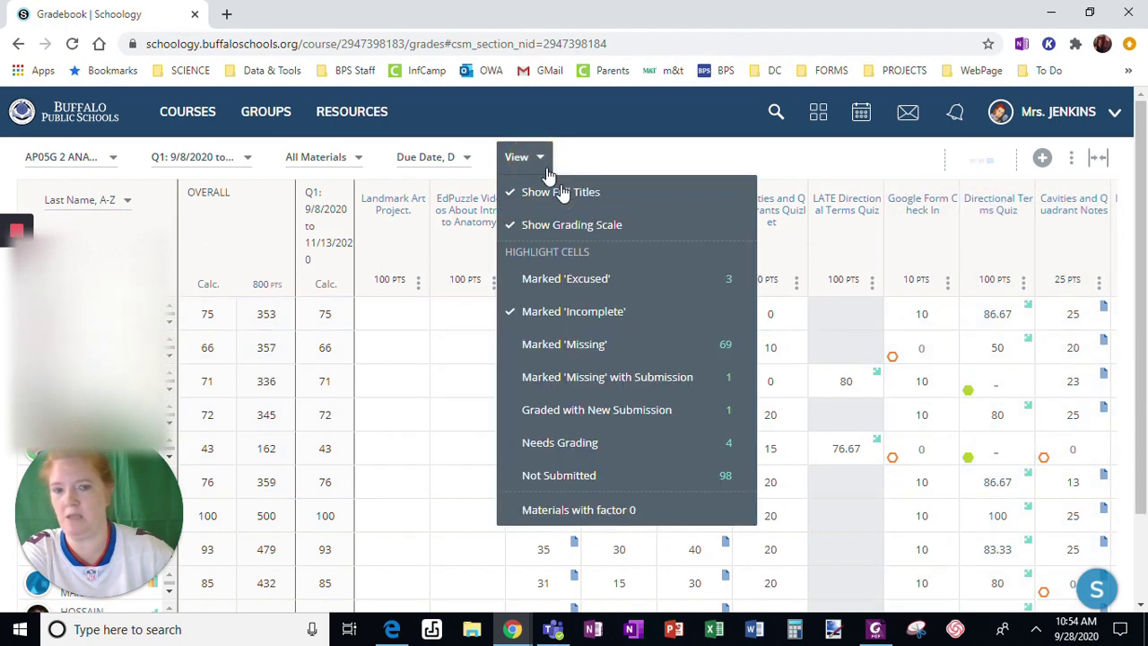
{"action": "left_click", "coordinate": [571, 311]}
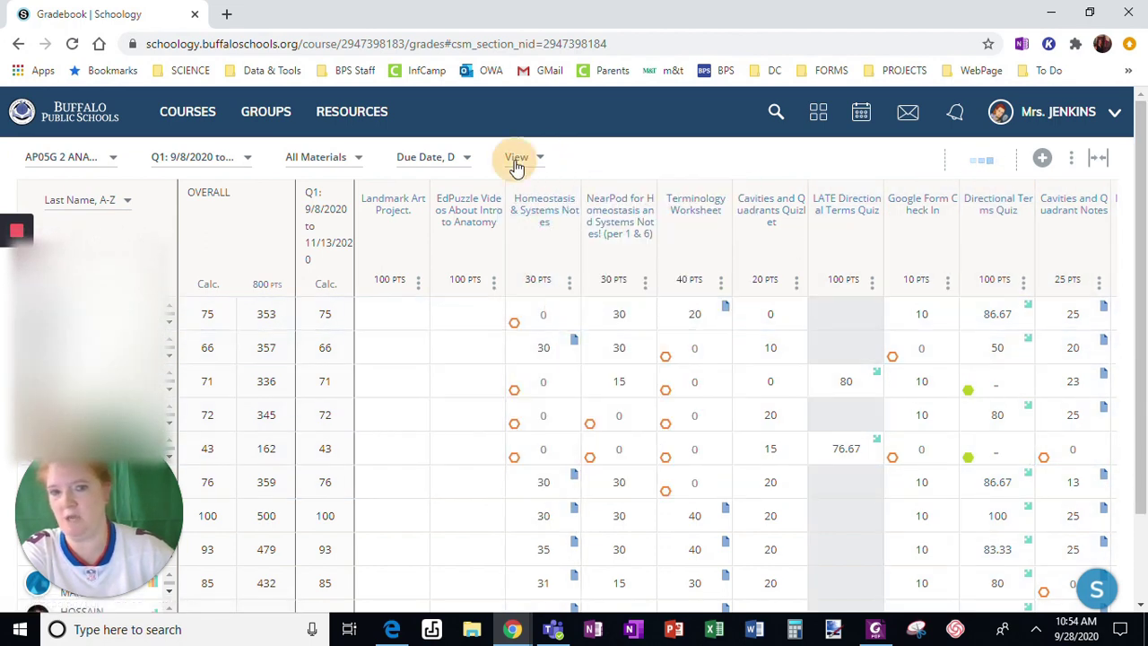
Highlight grades Marked 'Missing' and scroll through the flagged cells.
{"action": "left_click", "coordinate": [518, 157]}
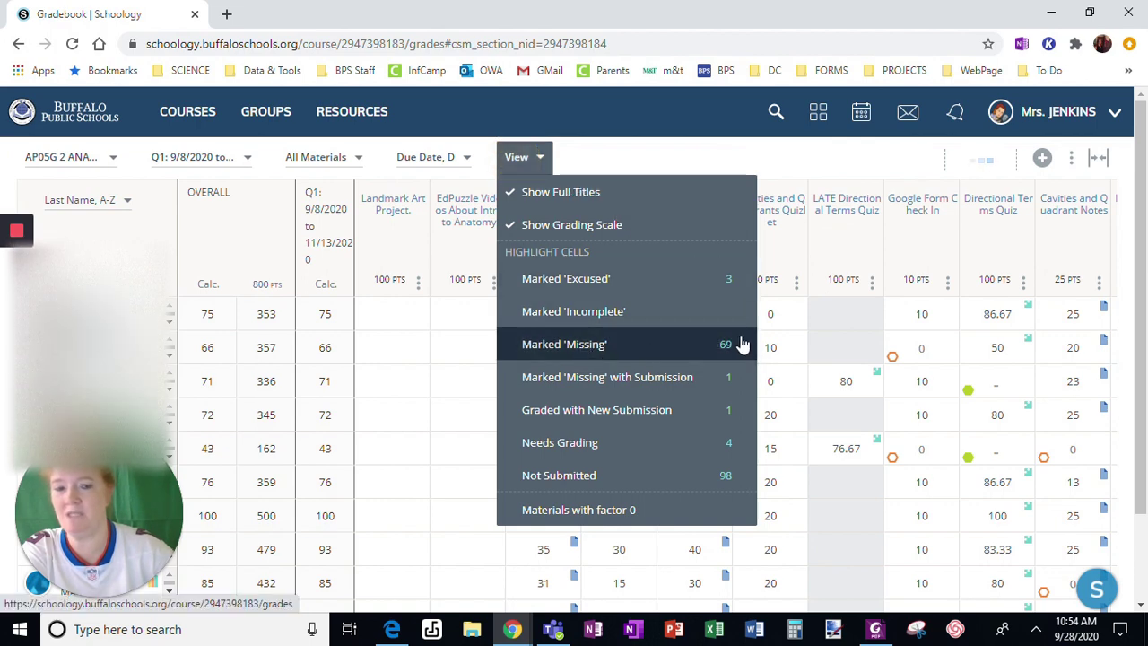
{"action": "left_click", "coordinate": [641, 350]}
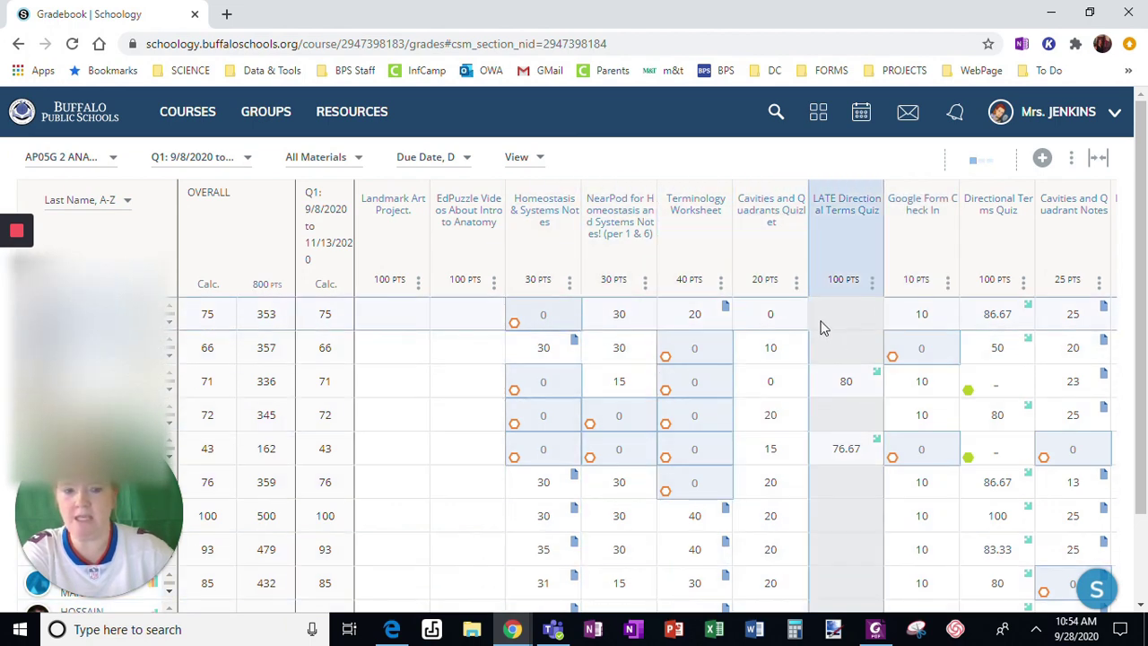
{"action": "scroll", "coordinate": [820, 326], "scroll_direction": "down", "scroll_amount": 2}
{"action": "scroll", "coordinate": [823, 328], "scroll_direction": "down", "scroll_amount": 3}
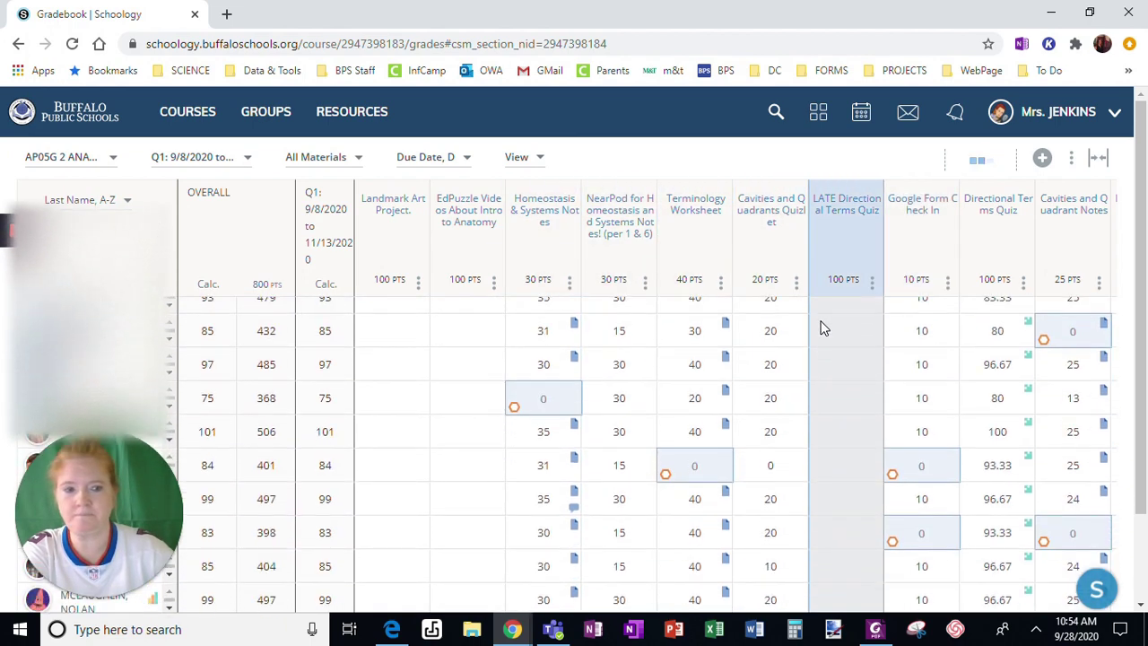
{"action": "scroll", "coordinate": [823, 329], "scroll_direction": "down", "scroll_amount": 3}
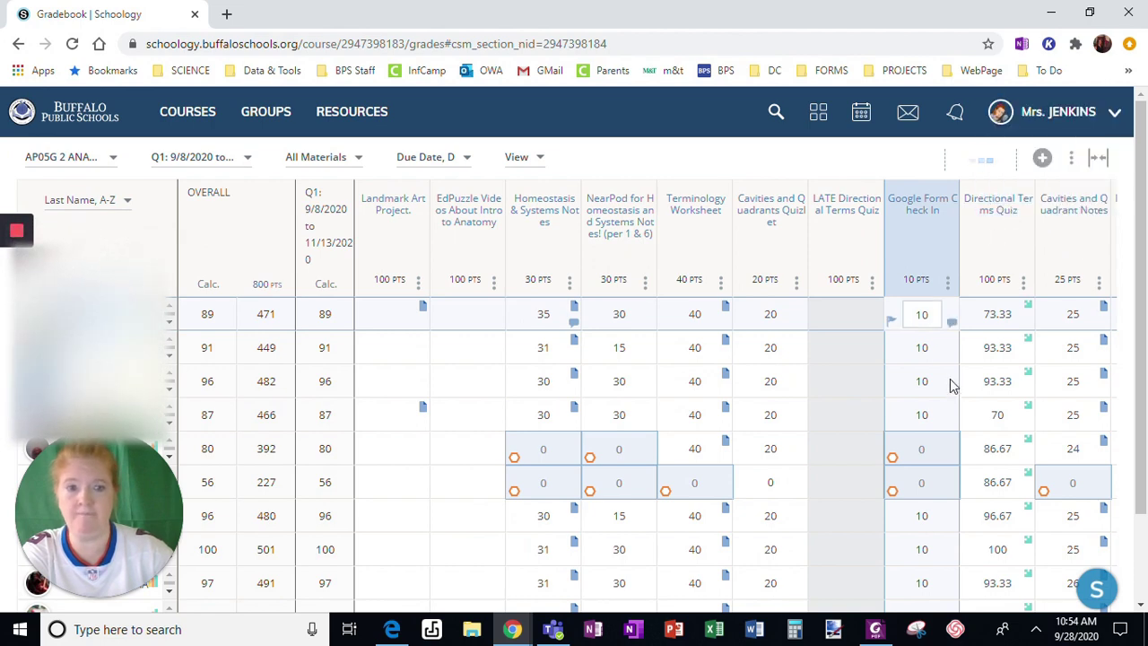
{"action": "scroll", "coordinate": [949, 379], "scroll_direction": "down", "scroll_amount": 1}
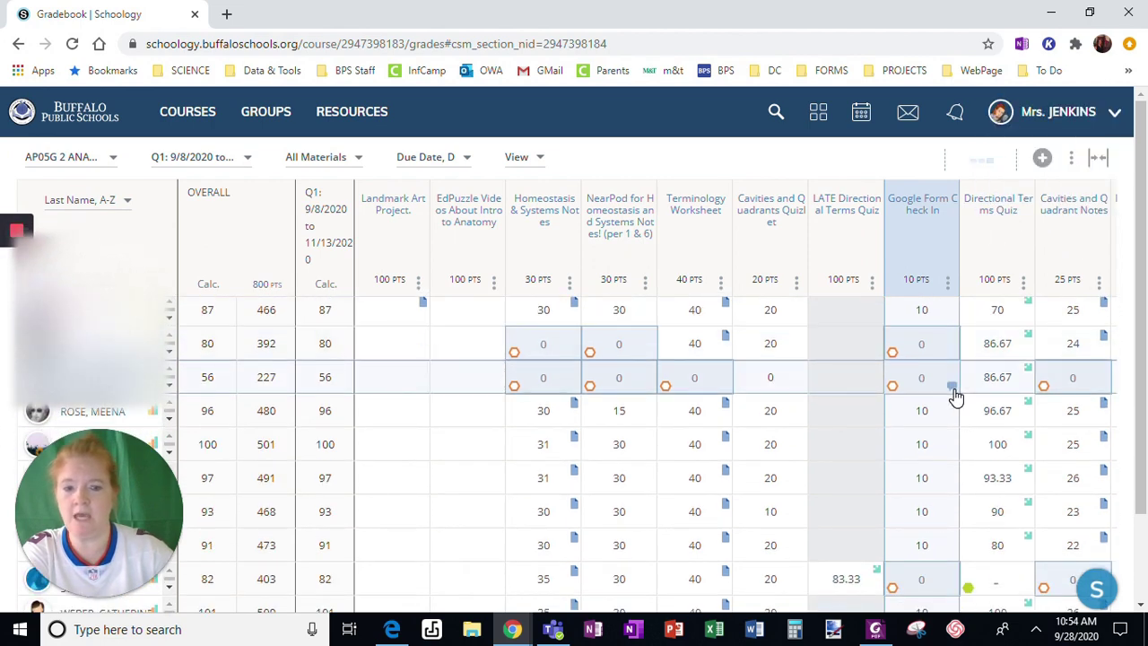
{"action": "scroll", "coordinate": [955, 396], "scroll_direction": "down", "scroll_amount": 5}
{"action": "scroll", "coordinate": [951, 394], "scroll_direction": "up", "scroll_amount": 1}
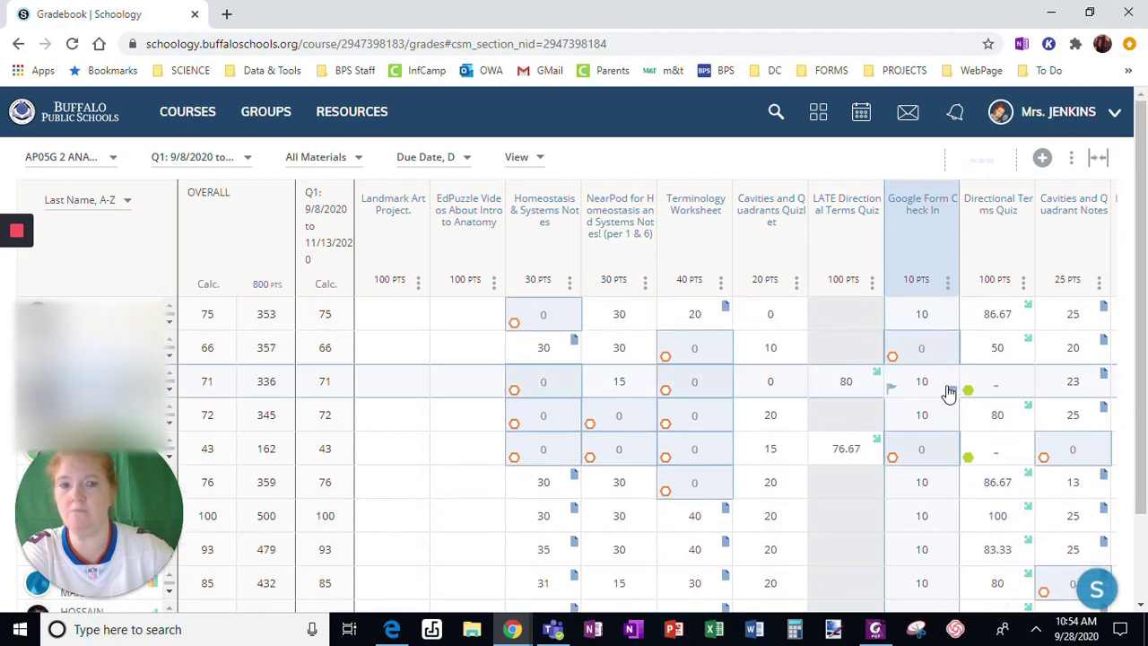
Turn off the Missing highlight and select a quiz grade in the second student row.
{"action": "left_click", "coordinate": [524, 157]}
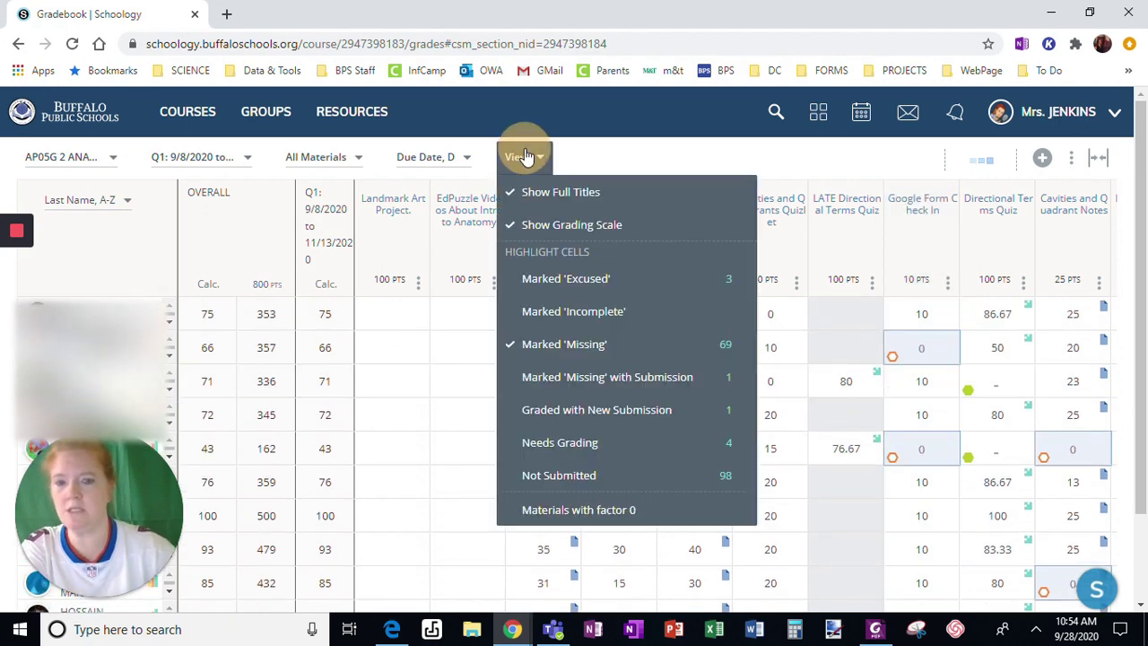
{"action": "left_click", "coordinate": [547, 344]}
{"action": "left_click", "coordinate": [618, 346]}
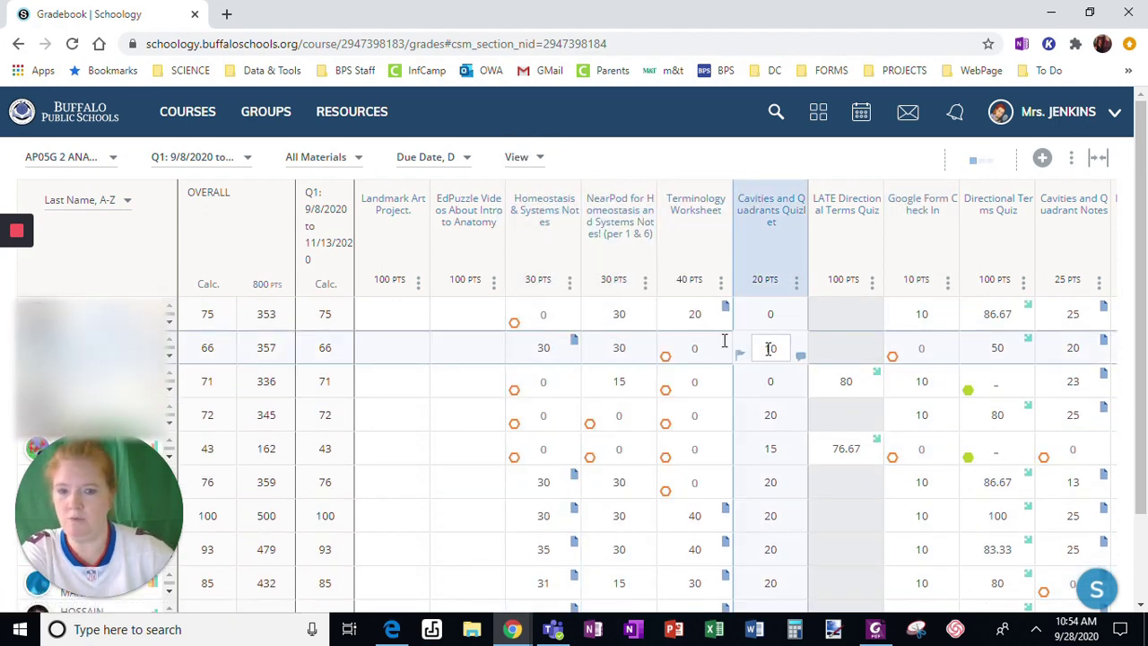
Check Marked 'Missing' with Submission to reveal the Cavities and Quadrant Notes zero with a submission.
{"action": "left_click", "coordinate": [538, 167]}
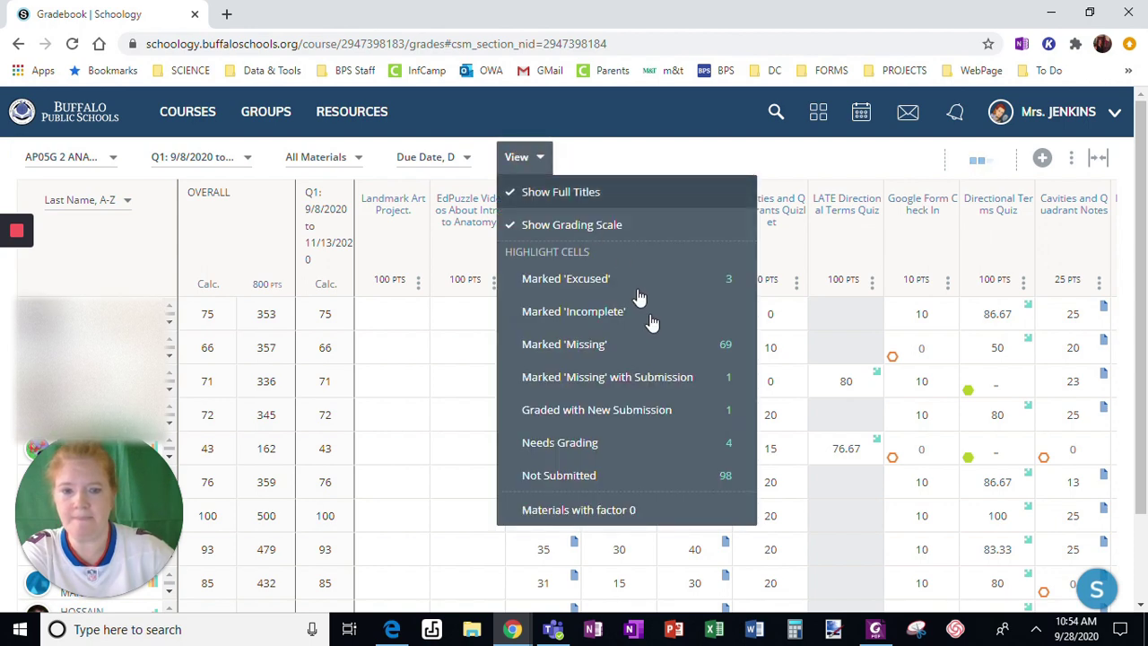
{"action": "left_click", "coordinate": [601, 381]}
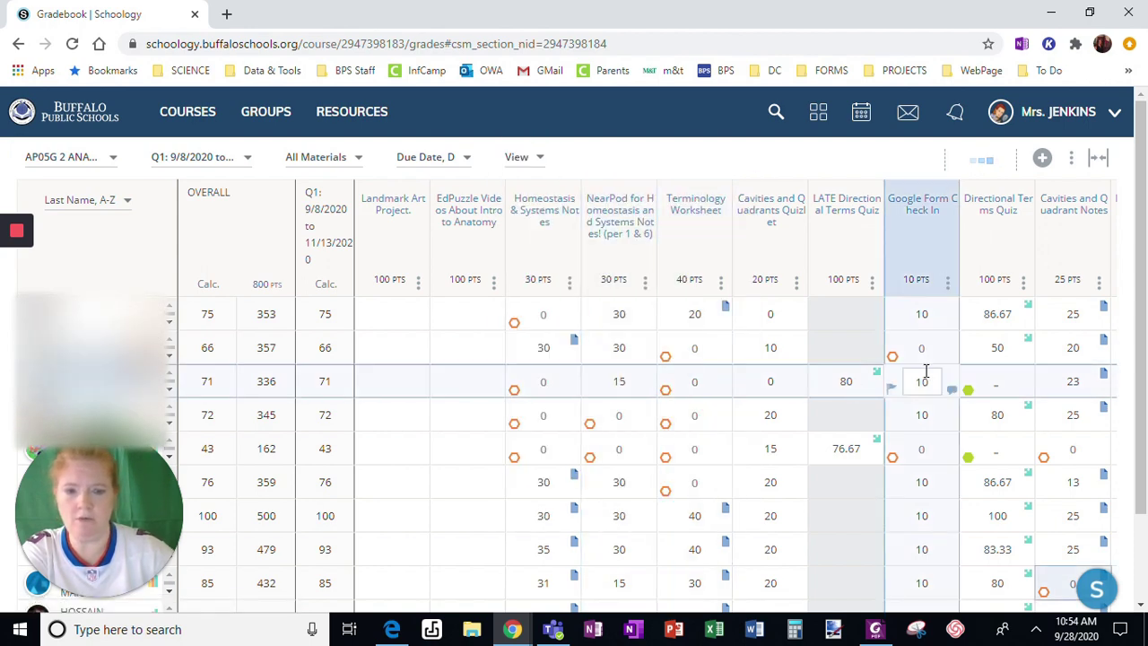
{"action": "scroll", "coordinate": [925, 374], "scroll_direction": "down", "scroll_amount": 3}
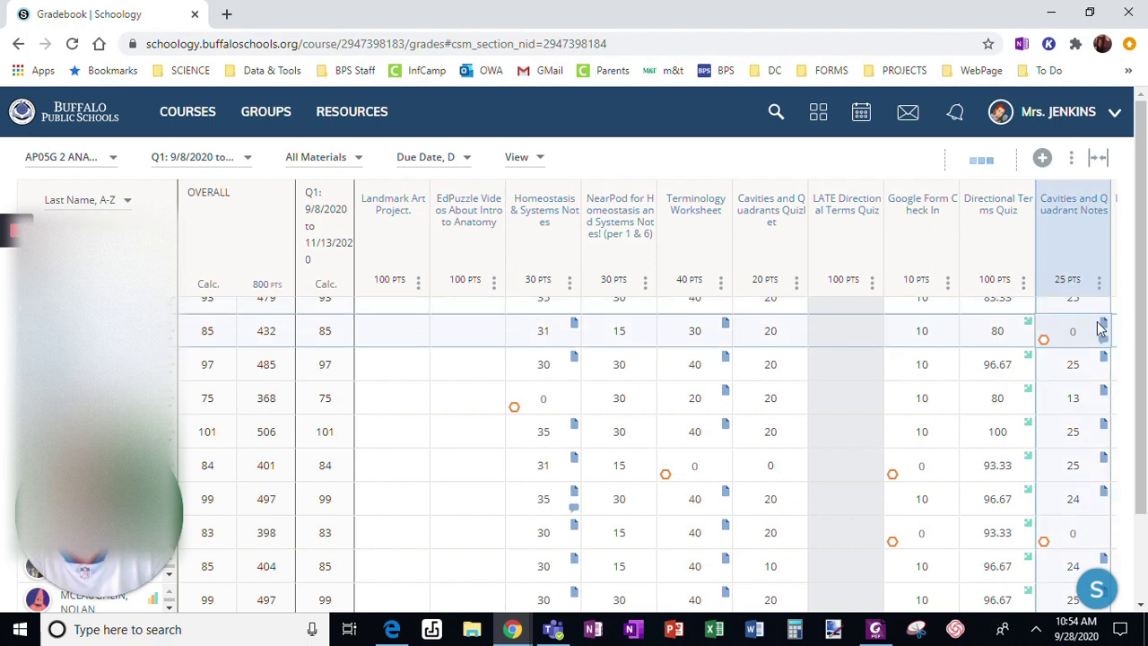
Swap the Missing-with-Submission highlight for Graded with New Submission and scroll the grid.
{"action": "left_click", "coordinate": [524, 162]}
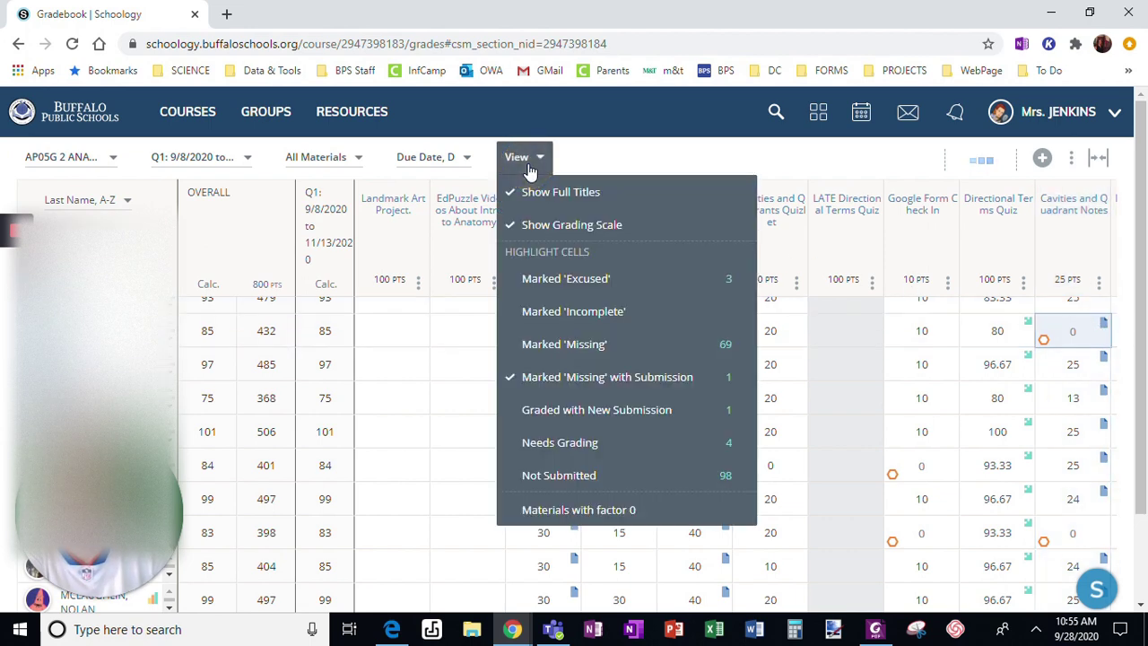
{"action": "left_click", "coordinate": [523, 159]}
{"action": "left_click", "coordinate": [523, 159]}
{"action": "left_click", "coordinate": [614, 405]}
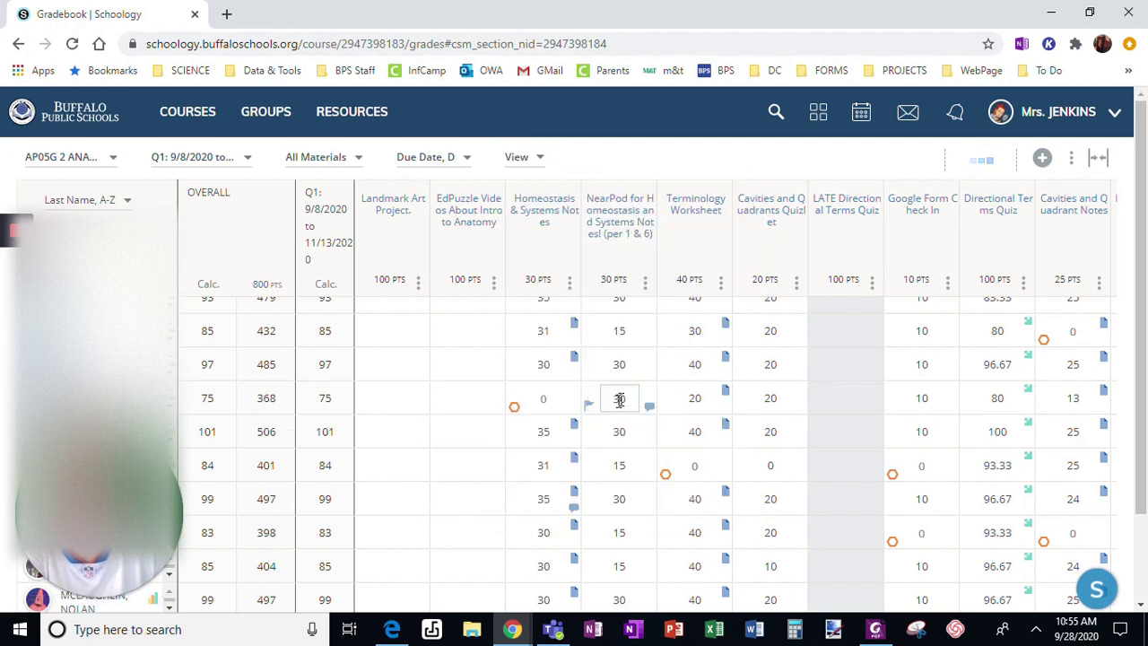
{"action": "scroll", "coordinate": [797, 390], "scroll_direction": "down", "scroll_amount": 2}
{"action": "scroll", "coordinate": [793, 388], "scroll_direction": "down", "scroll_amount": 5}
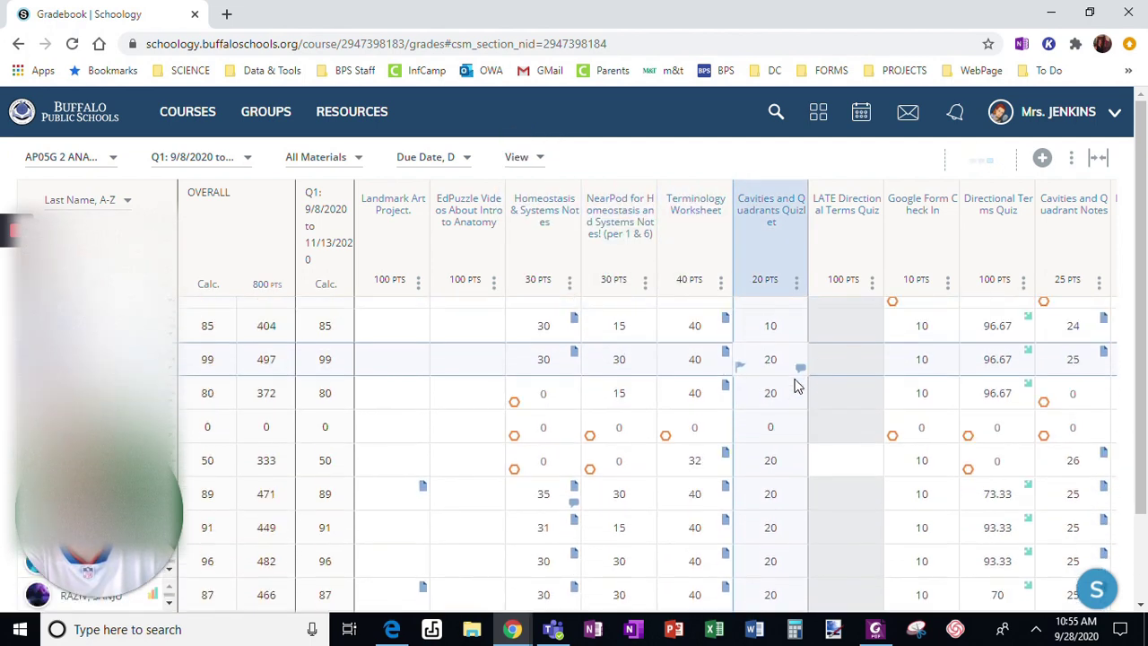
{"action": "scroll", "coordinate": [792, 379], "scroll_direction": "down", "scroll_amount": 1}
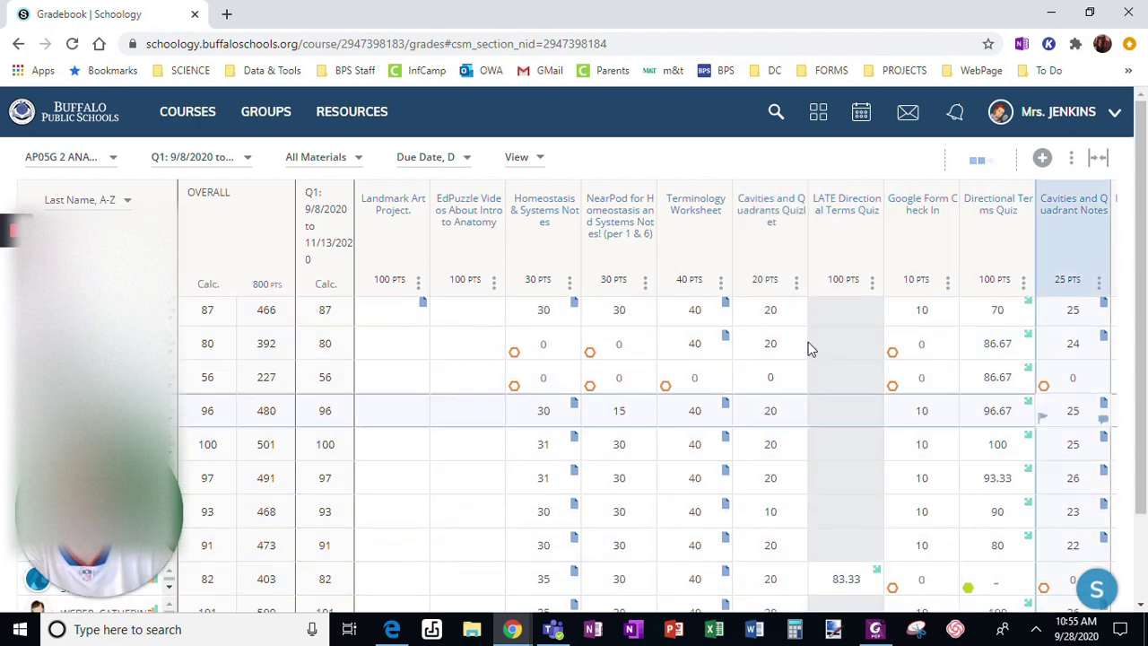
{"action": "scroll", "coordinate": [819, 350], "scroll_direction": "down", "scroll_amount": 3}
{"action": "scroll", "coordinate": [825, 358], "scroll_direction": "up", "scroll_amount": 5}
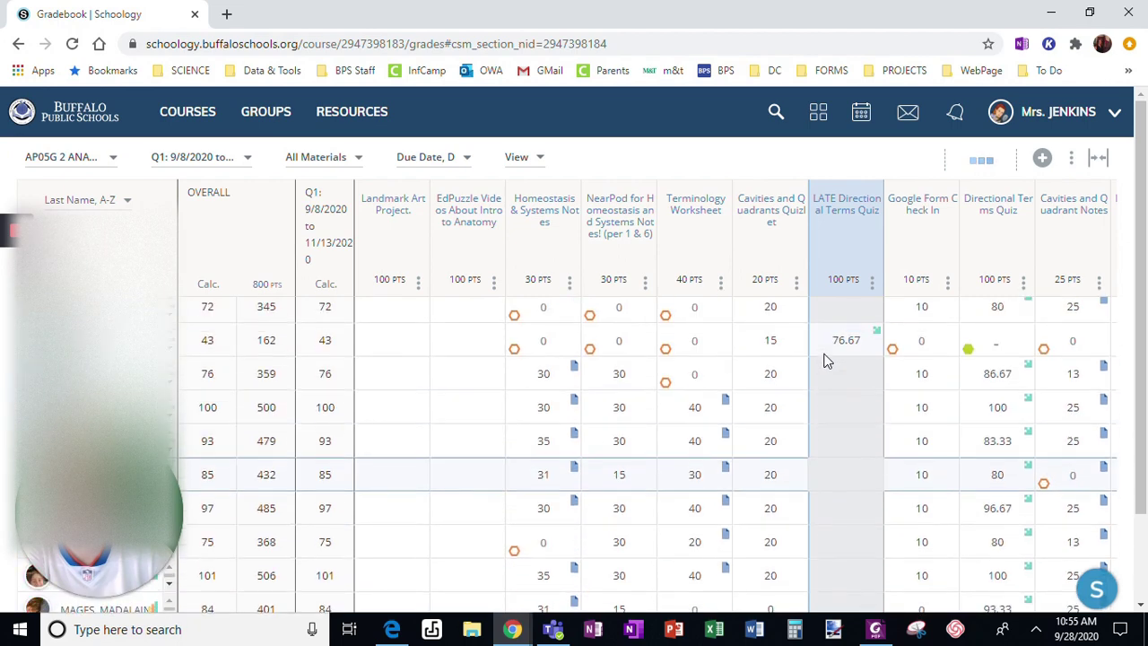
Replace Graded with New Submission with Needs Grading and inspect the late Directional Terms Quiz cells.
{"action": "left_click", "coordinate": [545, 168]}
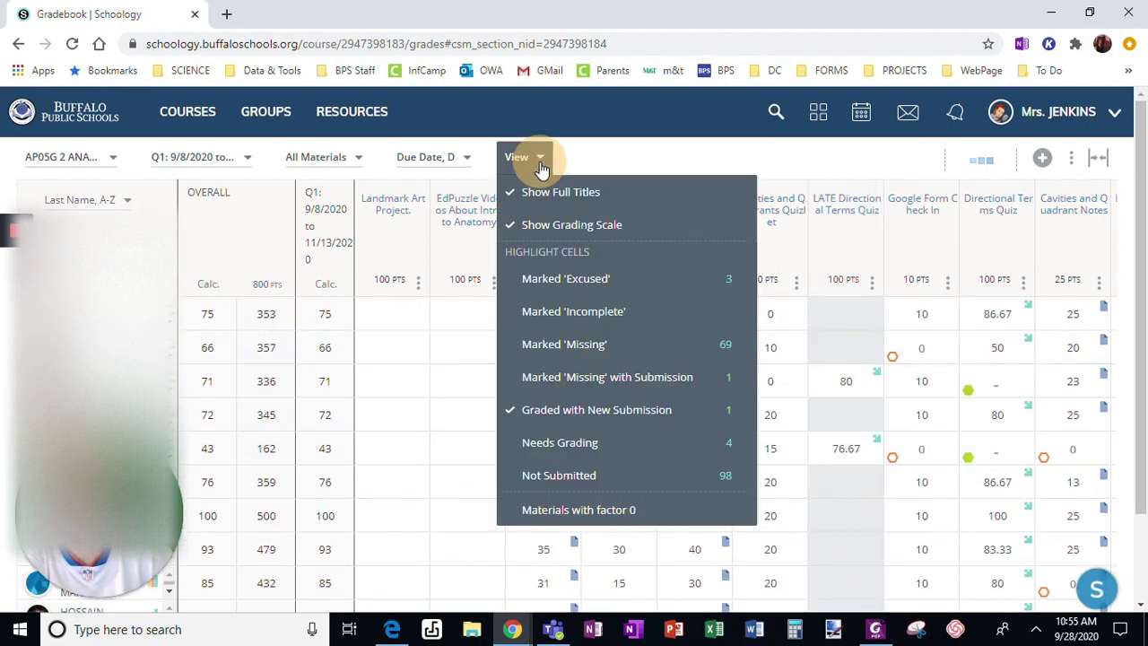
{"action": "left_click", "coordinate": [538, 410]}
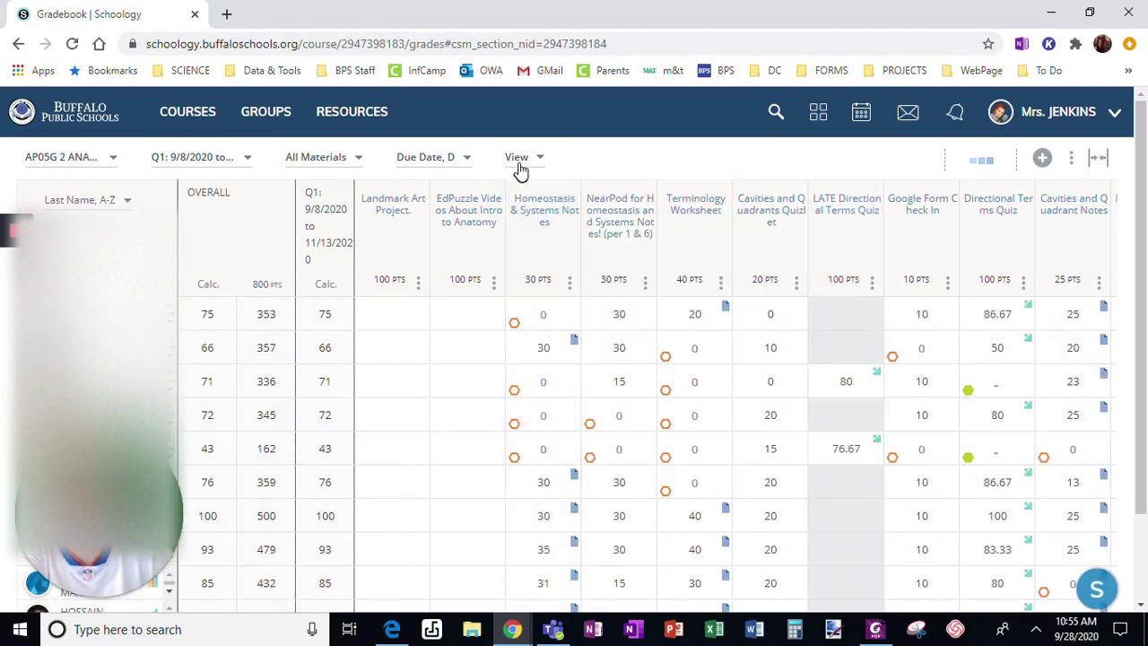
{"action": "left_click", "coordinate": [519, 157]}
{"action": "left_click", "coordinate": [584, 442]}
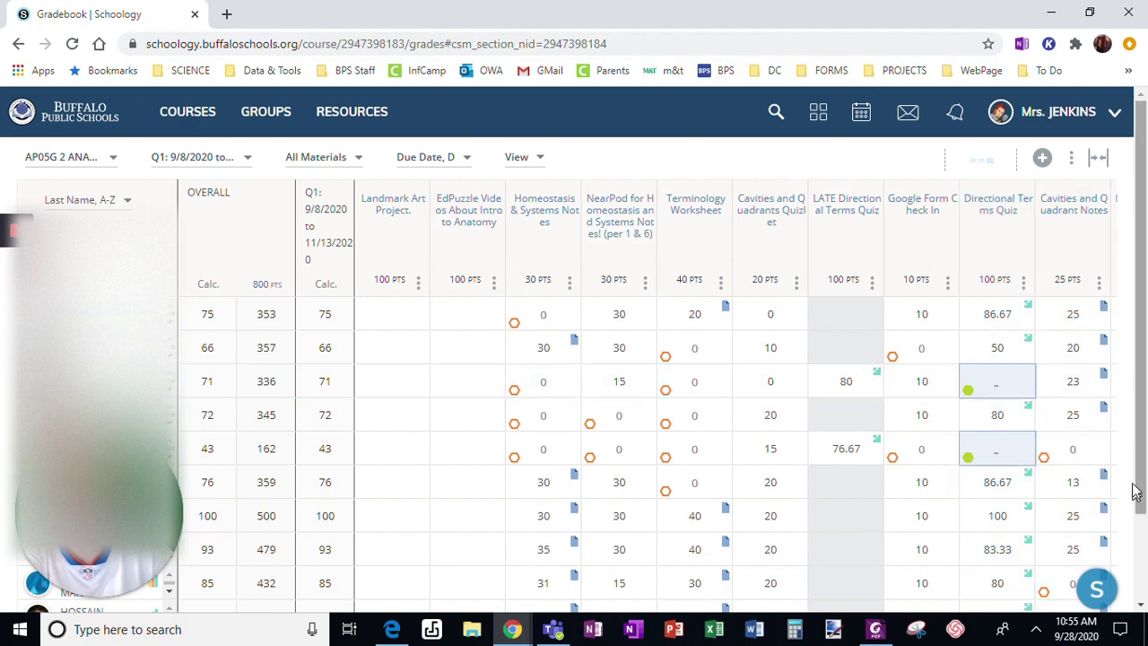
{"action": "scroll", "coordinate": [1054, 379], "scroll_direction": "down", "scroll_amount": 1}
{"action": "scroll", "coordinate": [1054, 379], "scroll_direction": "down", "scroll_amount": 5}
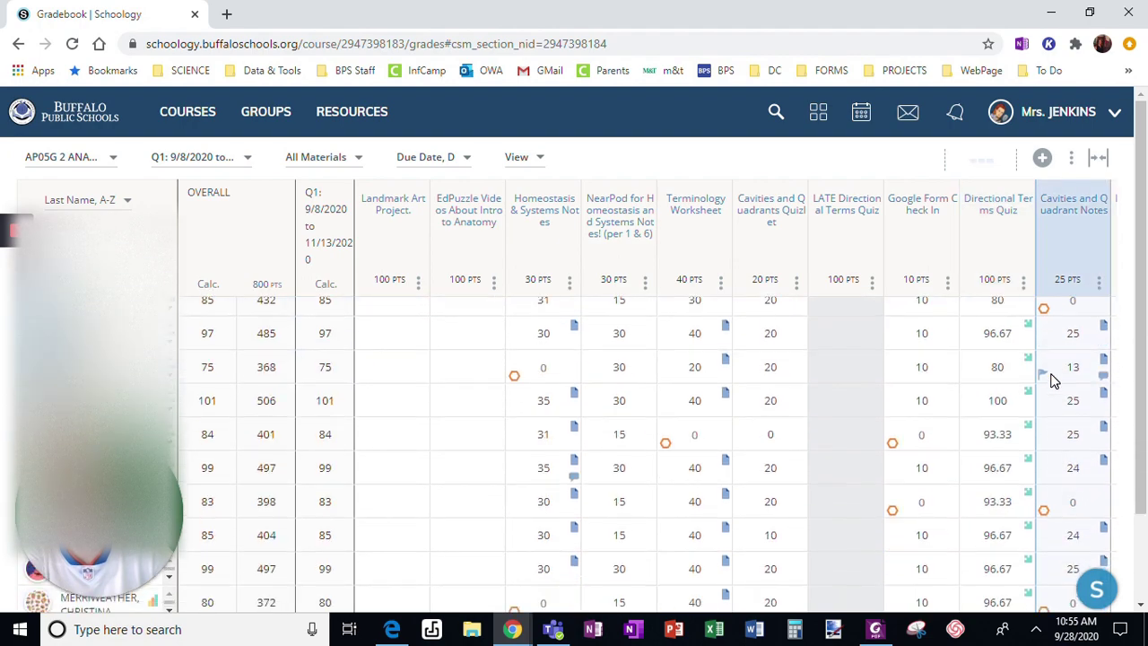
{"action": "scroll", "coordinate": [1051, 379], "scroll_direction": "down", "scroll_amount": 2}
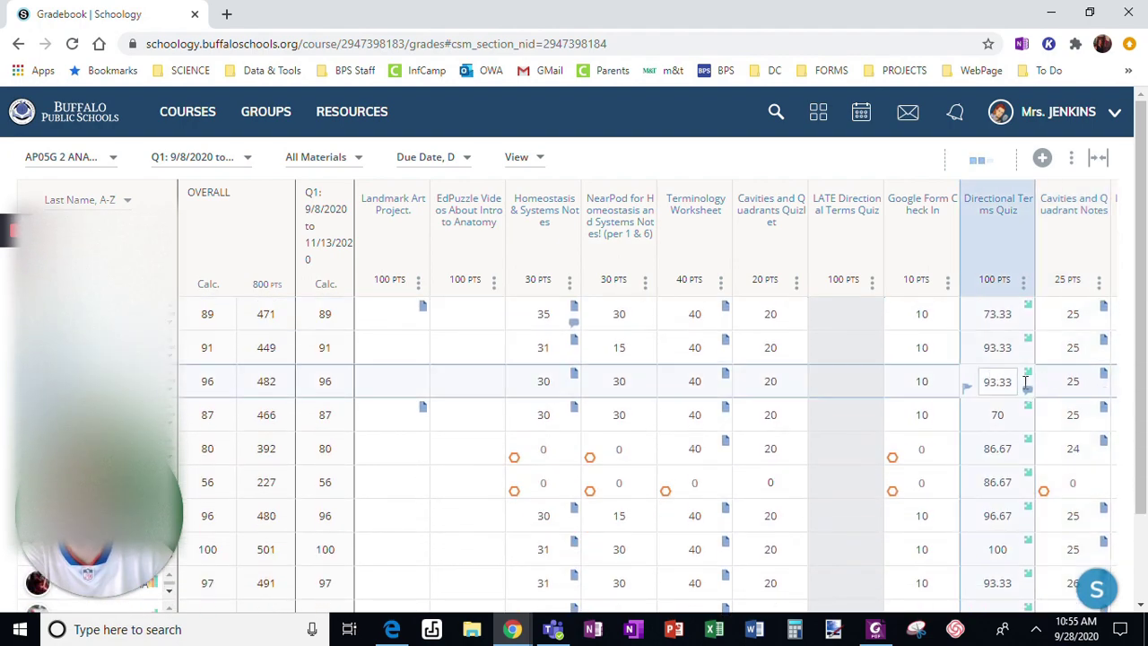
{"action": "scroll", "coordinate": [1025, 386], "scroll_direction": "up", "scroll_amount": 1}
{"action": "left_click", "coordinate": [861, 366]}
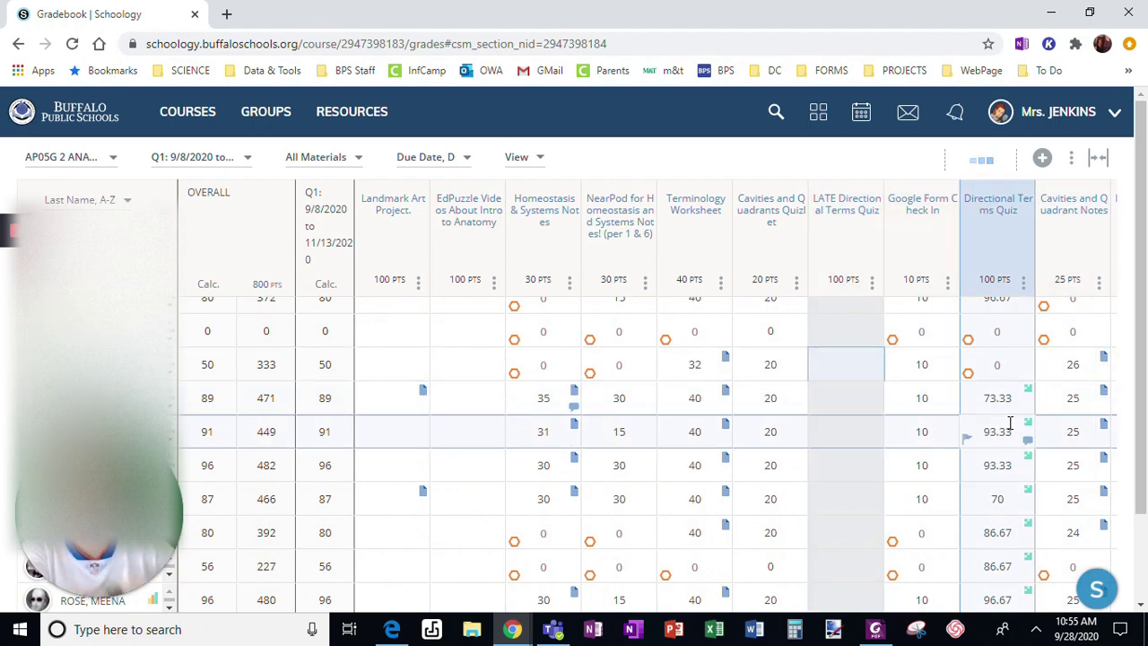
Switch the highlight from Needs Grading to Not Submitted and scroll down the grid.
{"action": "left_click", "coordinate": [524, 165]}
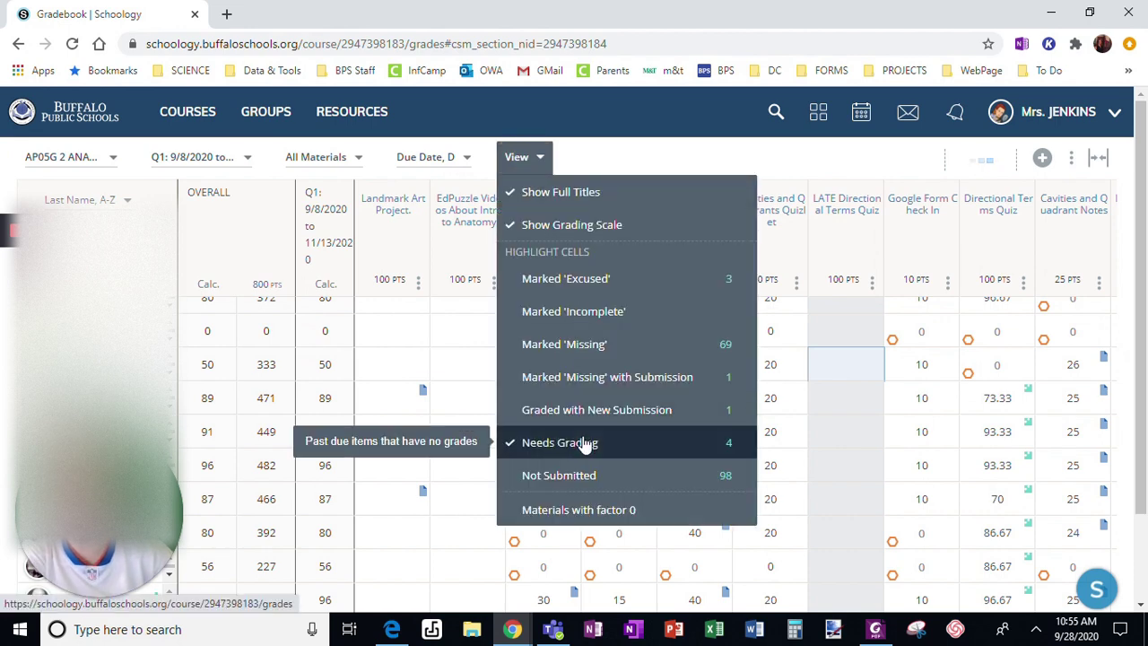
{"action": "left_click", "coordinate": [584, 443]}
{"action": "left_click", "coordinate": [526, 157]}
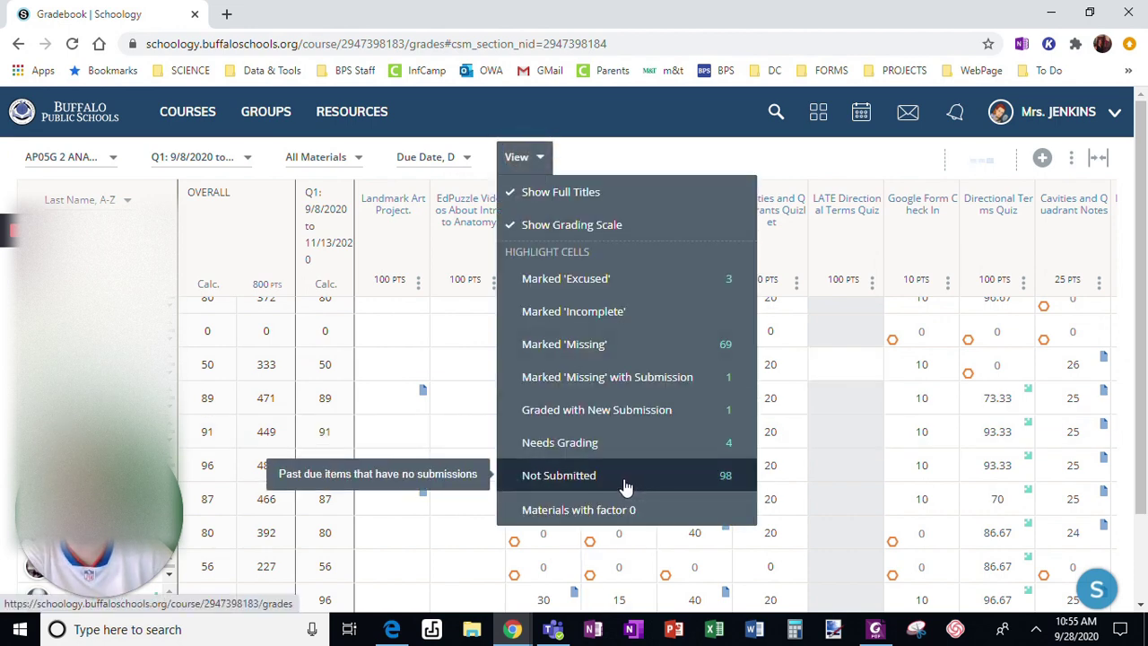
{"action": "left_click", "coordinate": [634, 489]}
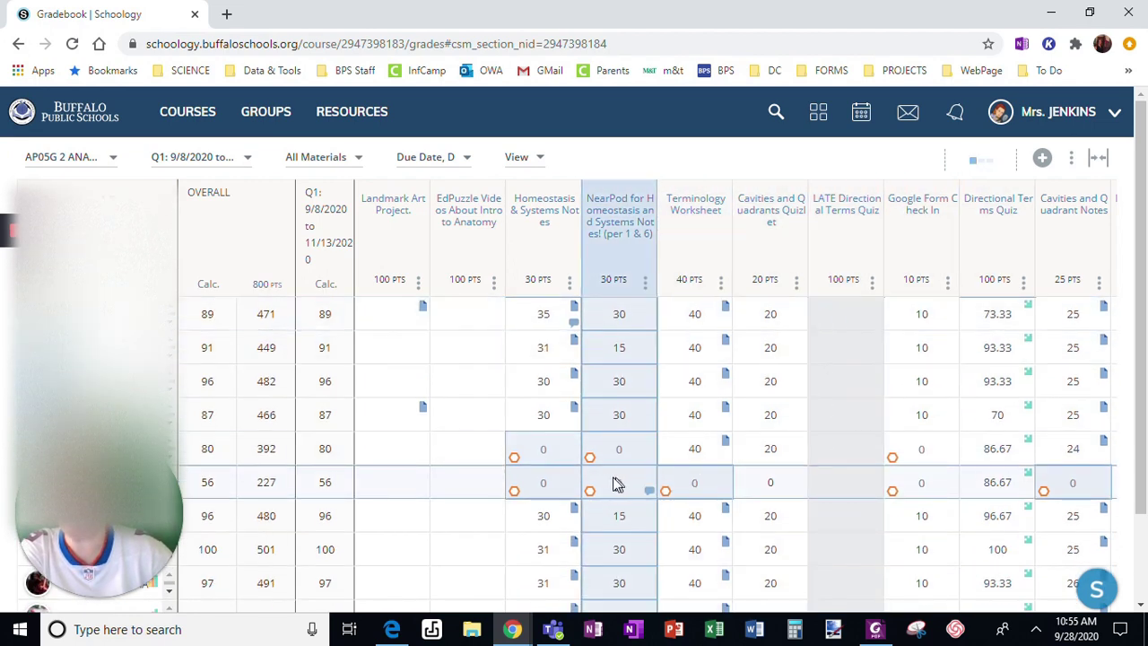
{"action": "scroll", "coordinate": [1009, 484], "scroll_direction": "down", "scroll_amount": 1}
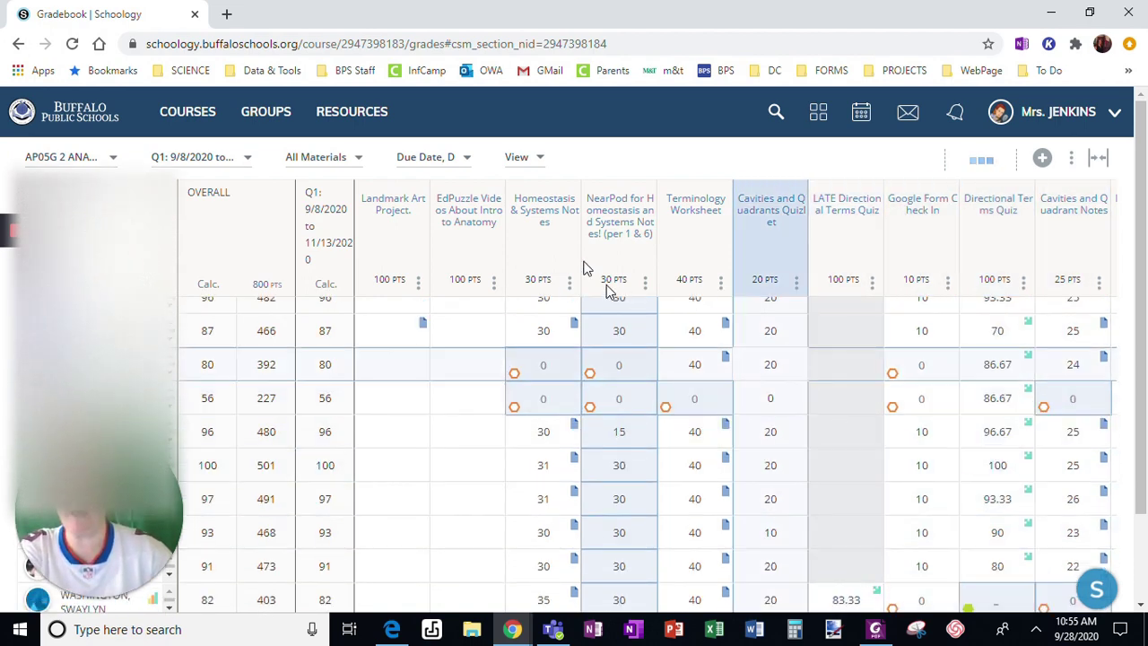
Scroll through the Not Submitted highlights and select two NearPod grades.
{"action": "left_click", "coordinate": [520, 158]}
{"action": "left_click", "coordinate": [521, 158]}
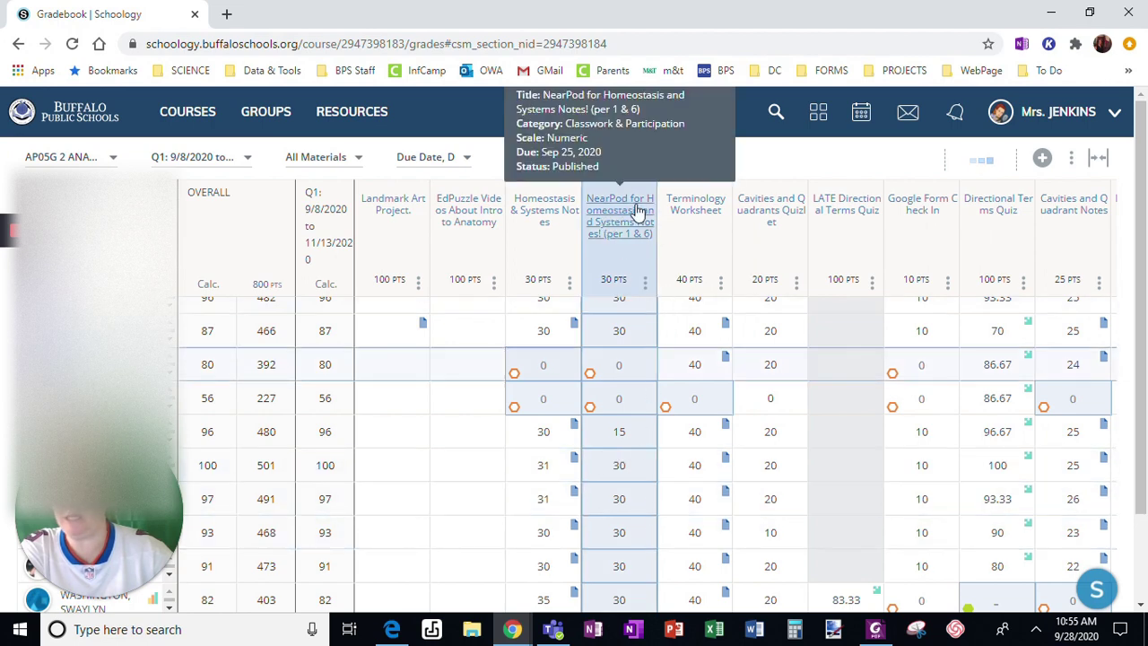
{"action": "scroll", "coordinate": [640, 439], "scroll_direction": "down", "scroll_amount": 1}
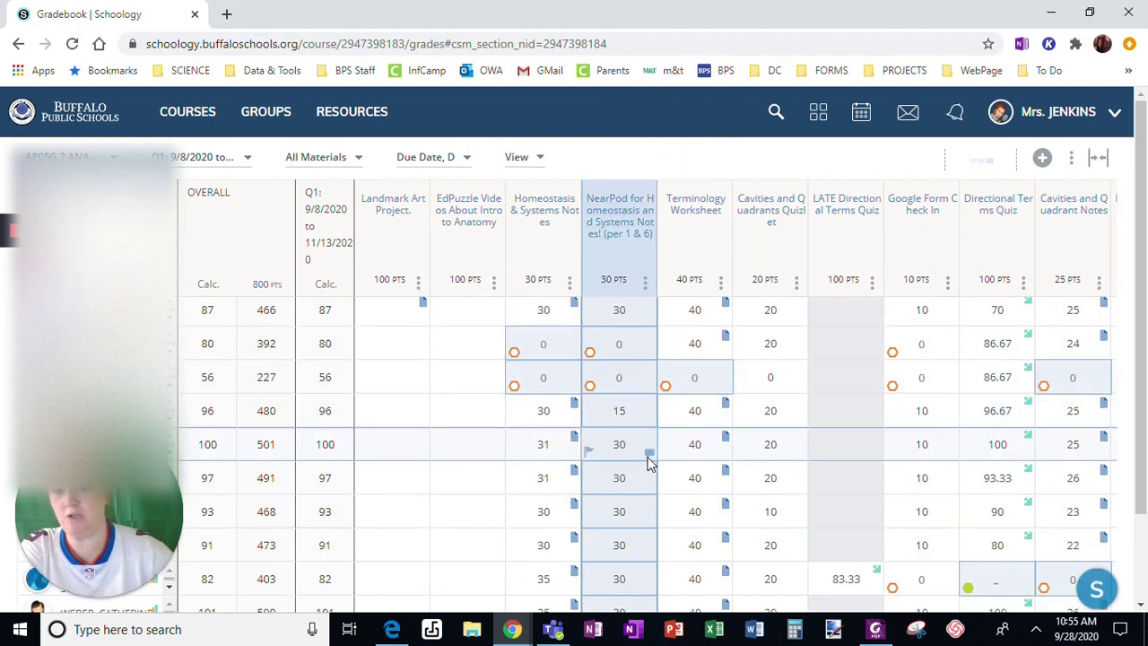
{"action": "scroll", "coordinate": [650, 473], "scroll_direction": "down", "scroll_amount": 2}
{"action": "scroll", "coordinate": [646, 494], "scroll_direction": "down", "scroll_amount": 4}
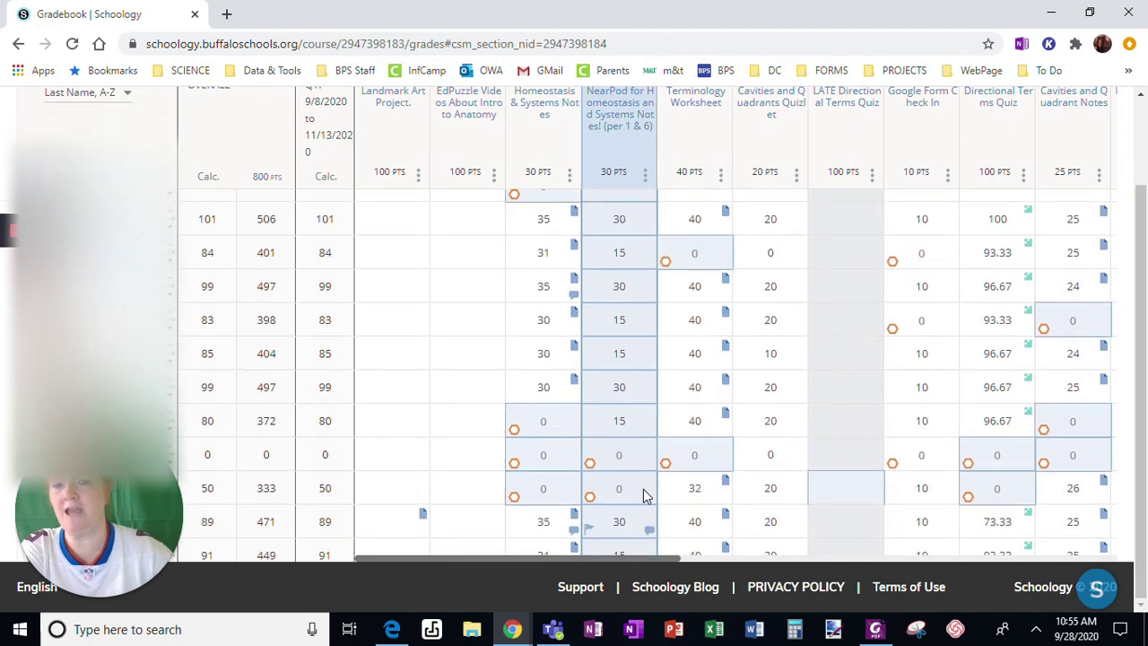
{"action": "scroll", "coordinate": [644, 496], "scroll_direction": "up", "scroll_amount": 5}
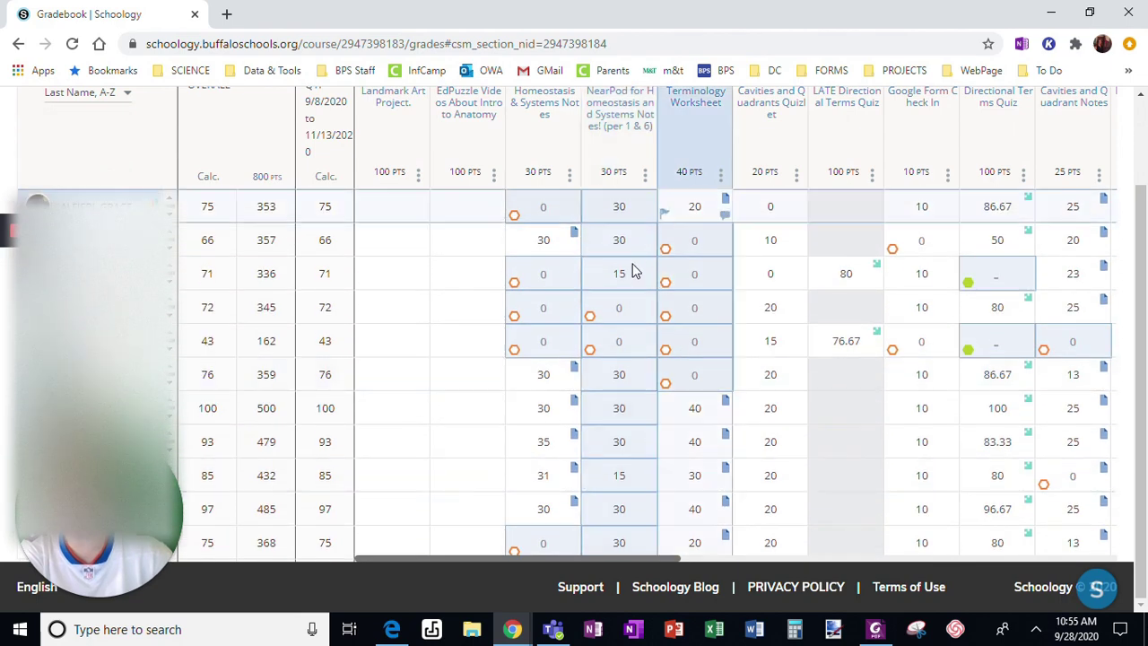
{"action": "left_click", "coordinate": [619, 408]}
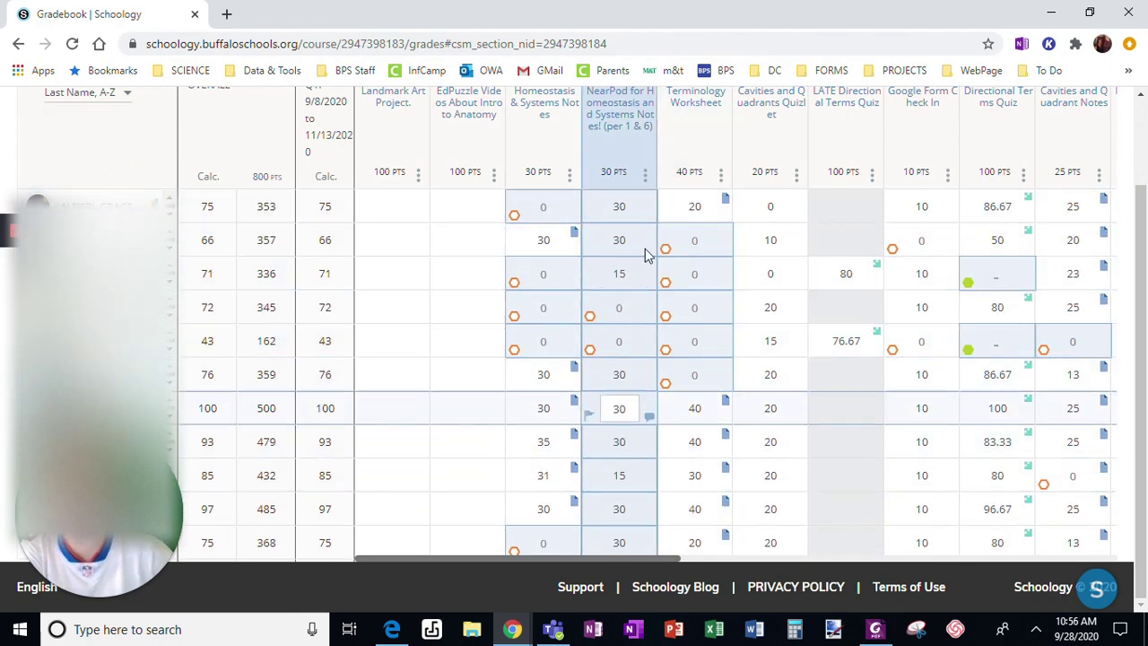
{"action": "scroll", "coordinate": [709, 393], "scroll_direction": "up", "scroll_amount": 3}
{"action": "left_click", "coordinate": [617, 314]}
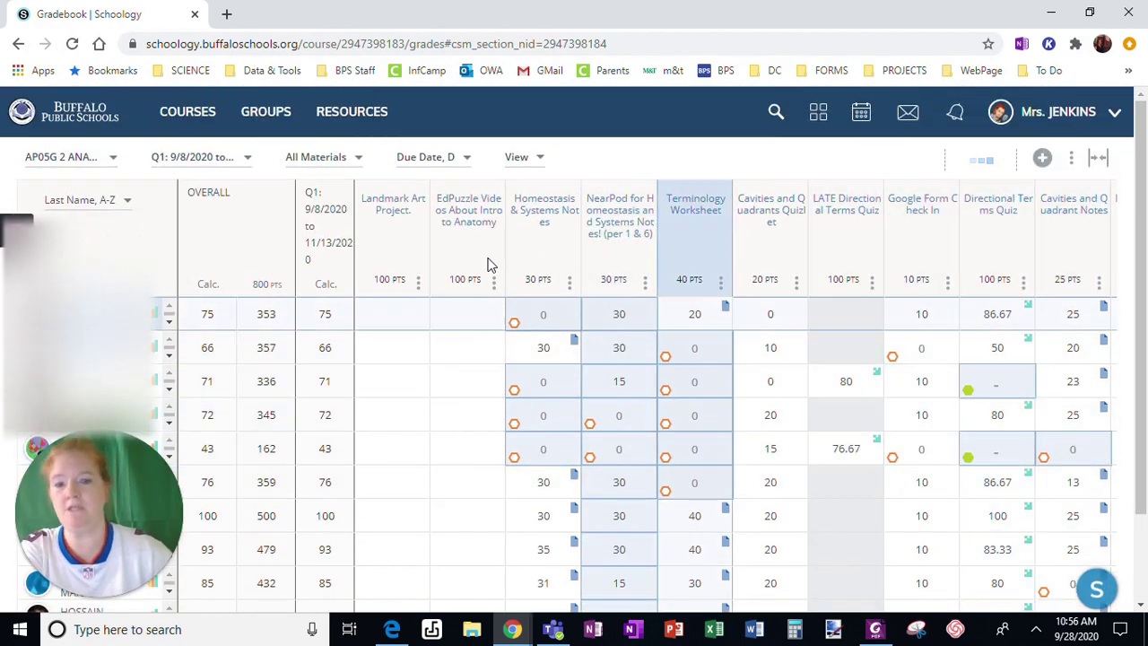
Uncheck Not Submitted, then reopen the View menu to note Materials with factor 0 and close it.
{"action": "left_click", "coordinate": [515, 157]}
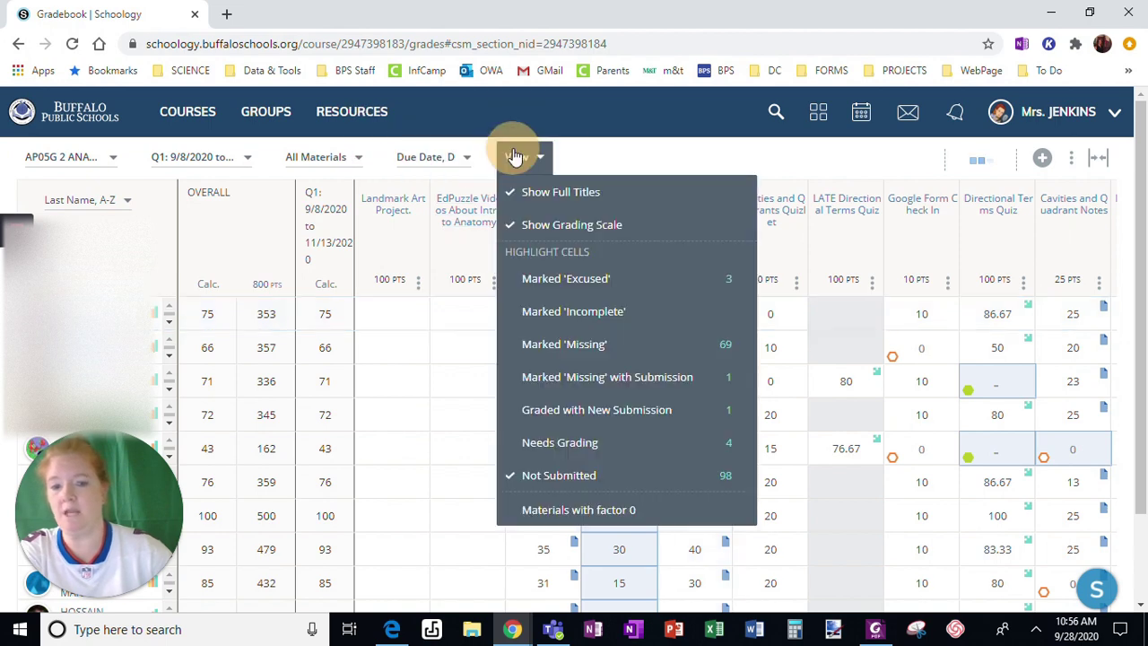
{"action": "left_click", "coordinate": [549, 485]}
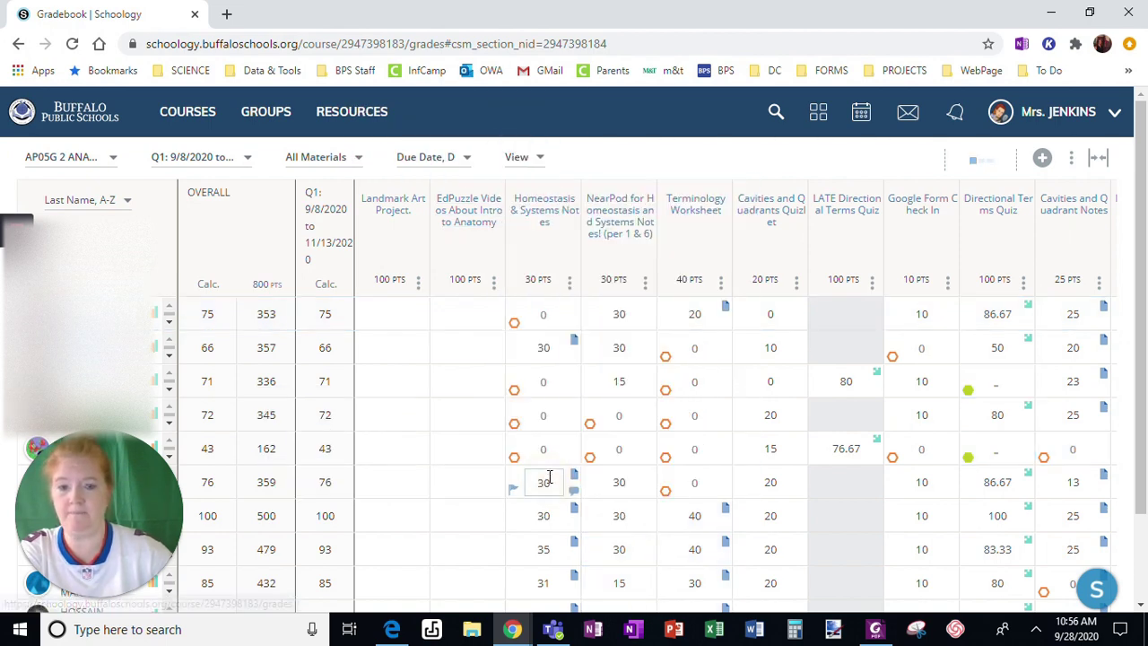
{"action": "left_click", "coordinate": [529, 161]}
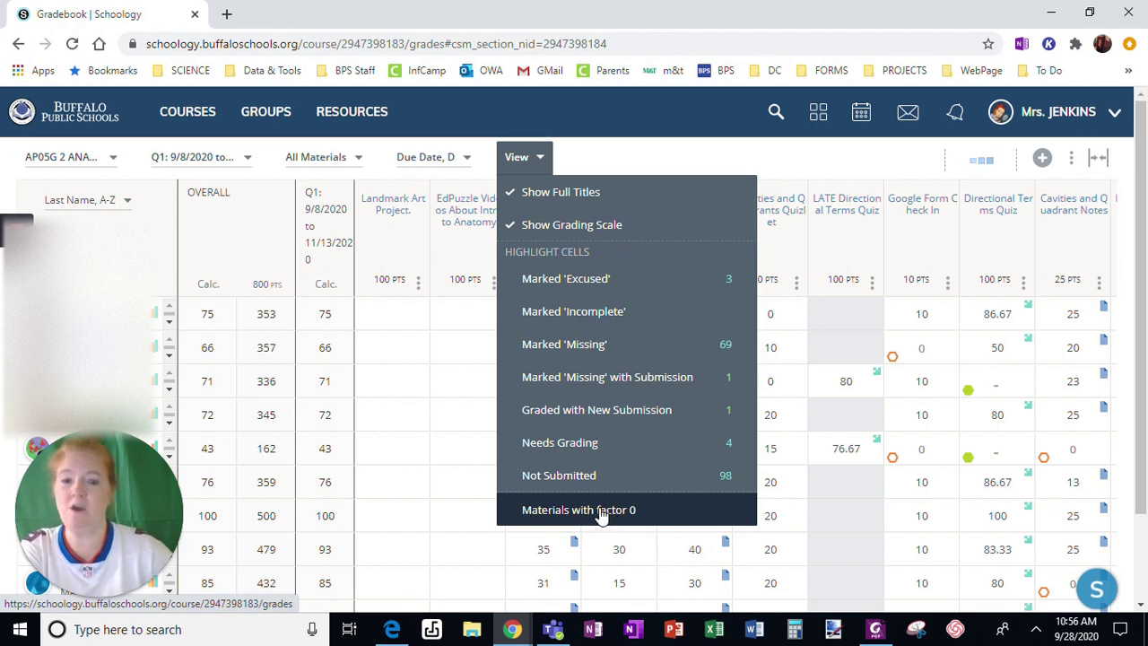
{"action": "left_click", "coordinate": [525, 157]}
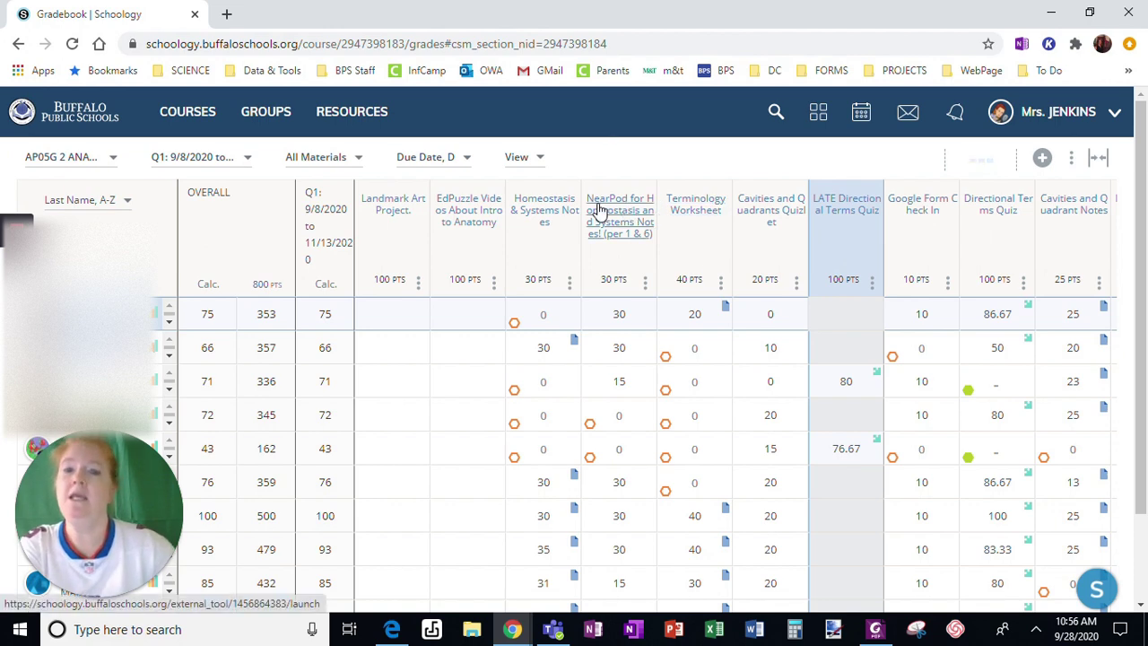
Open and close the View menu, then reopen it to show Full Titles and Grading Scale enabled.
{"action": "left_click", "coordinate": [517, 161]}
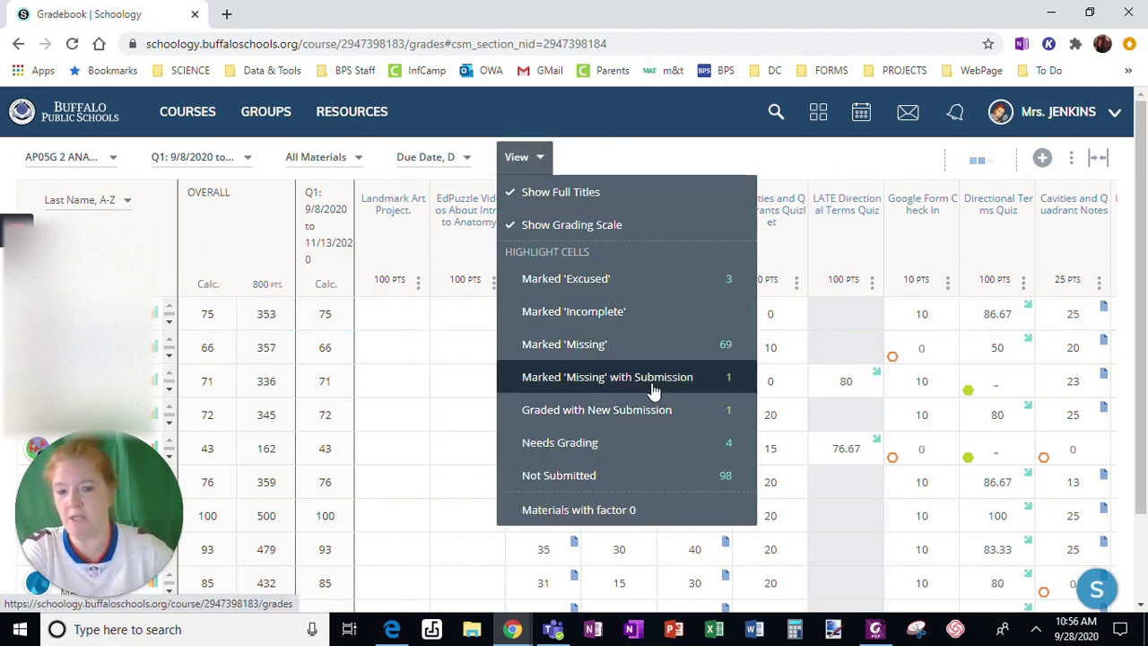
{"action": "left_click", "coordinate": [526, 159]}
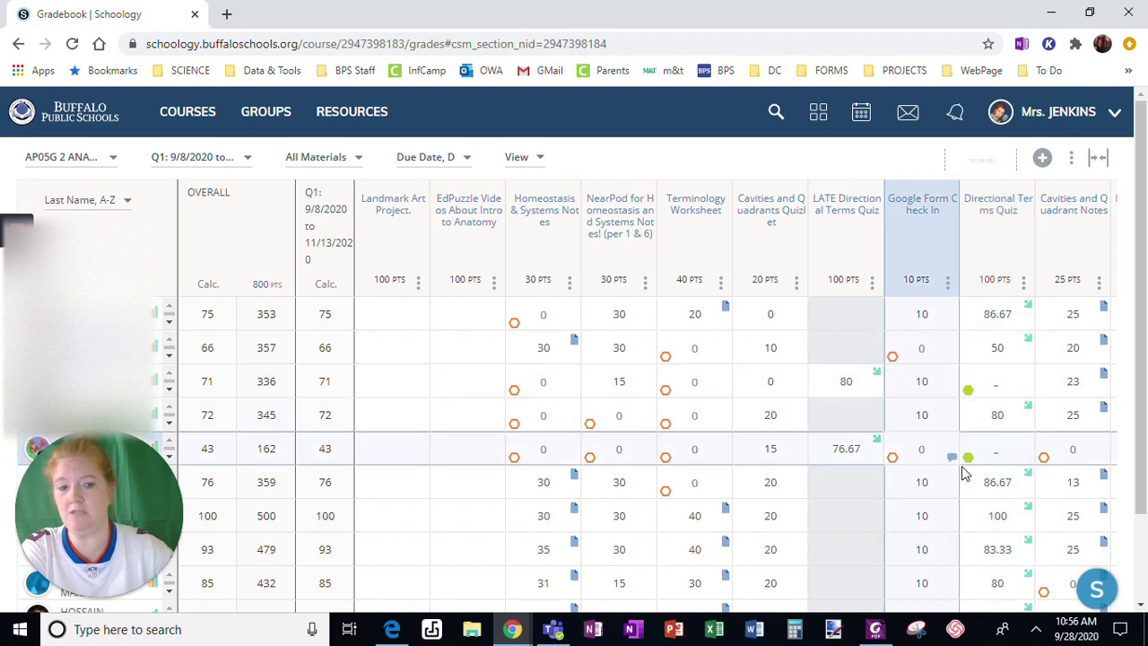
{"action": "left_click", "coordinate": [518, 162]}
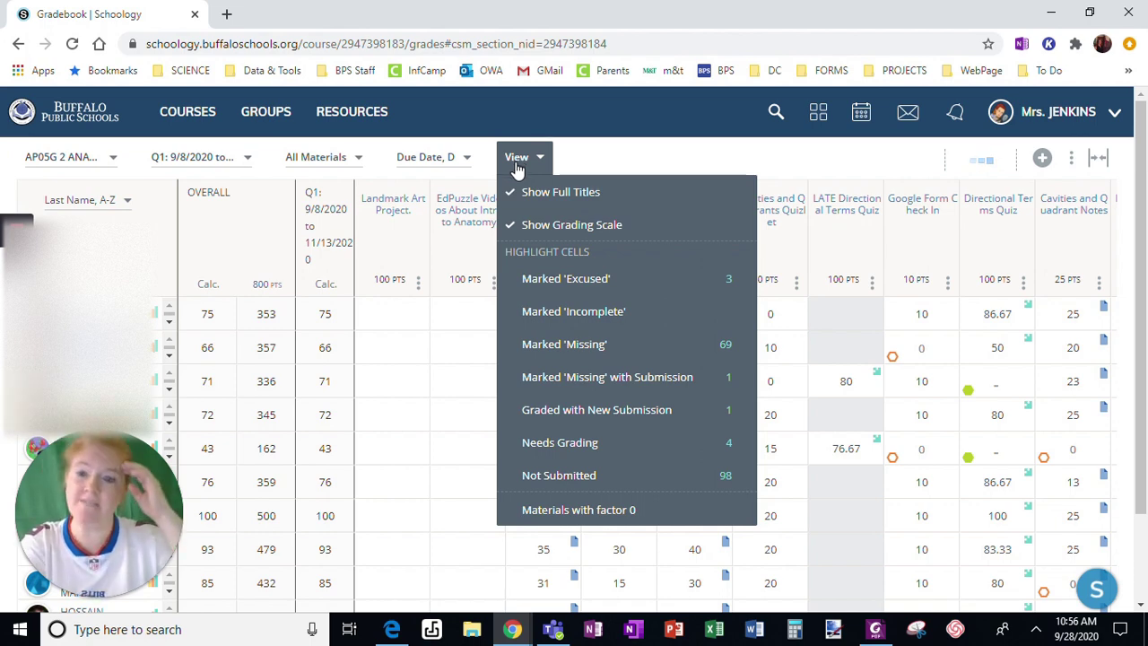
Close the View dropdown, leaving the Q1 grid with full titles and no highlighted cells.
{"action": "left_click", "coordinate": [517, 169]}
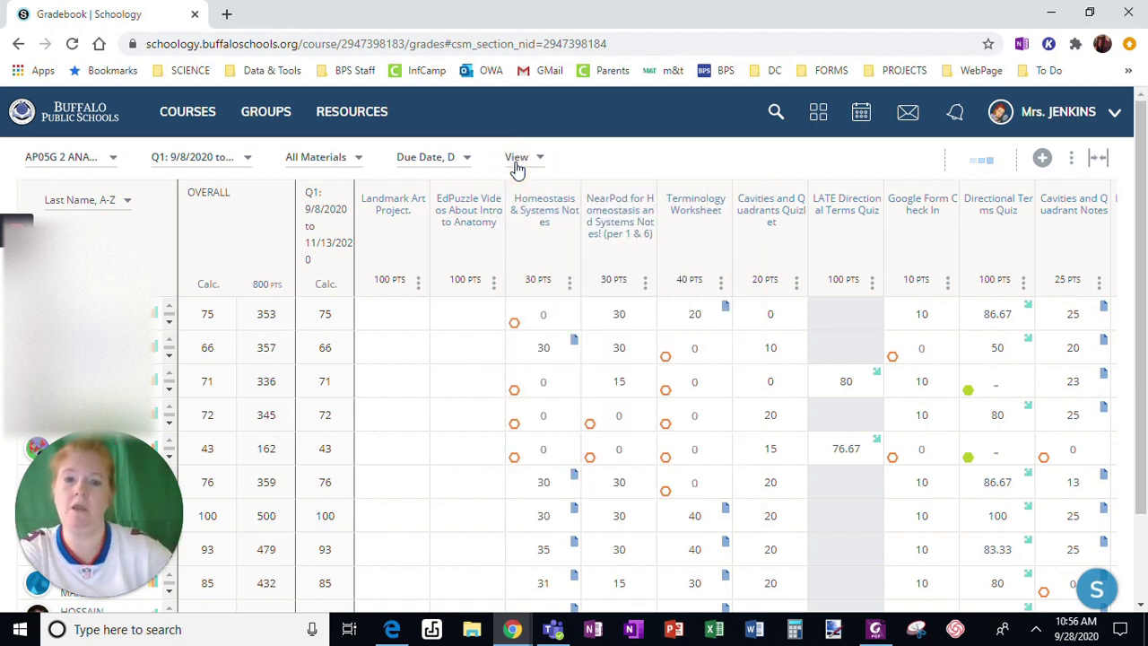